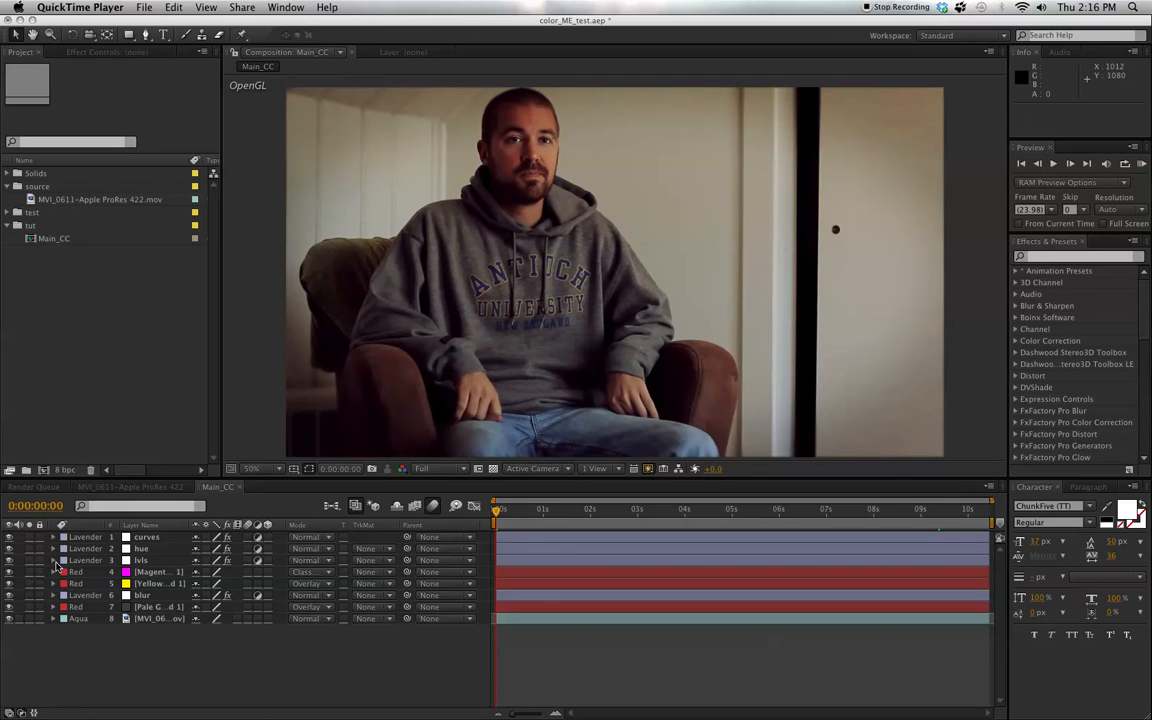
- Compare the footage with and without its grade by hiding the seven layers above the clip and showing them again one by one
{"action": "left_click", "coordinate": [10, 538]}
{"action": "left_click_drag", "start_coordinate": [9, 538], "coordinate": [9, 607]}
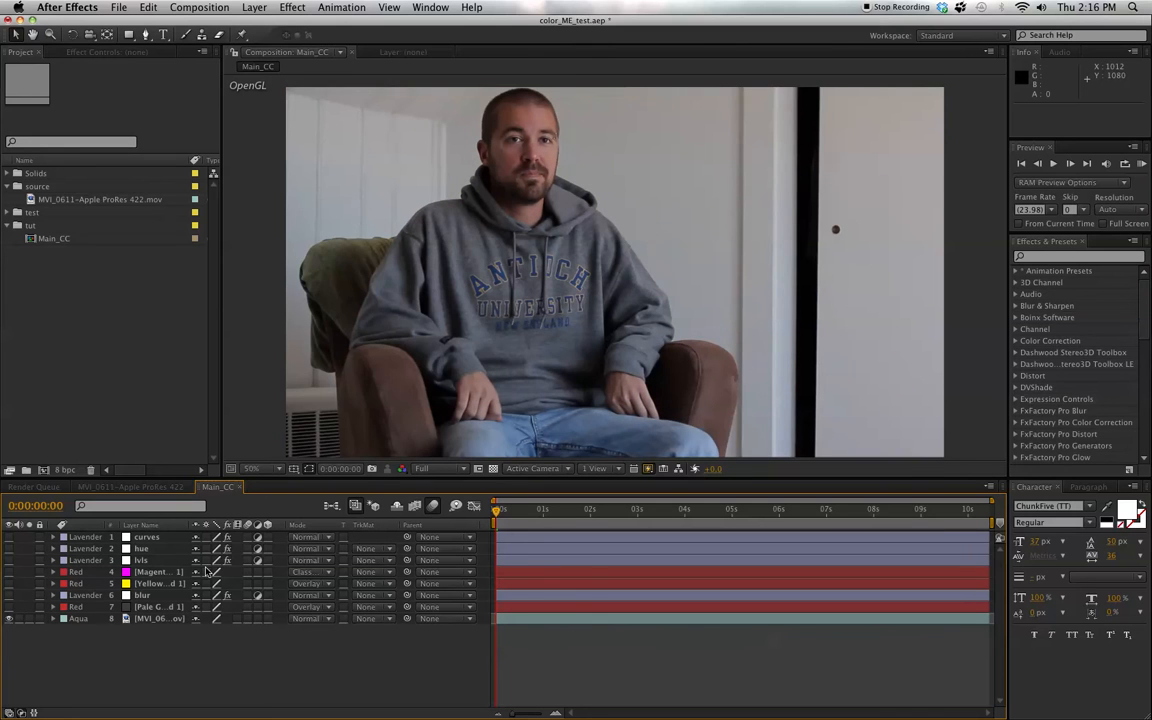
{"action": "left_click", "coordinate": [9, 608]}
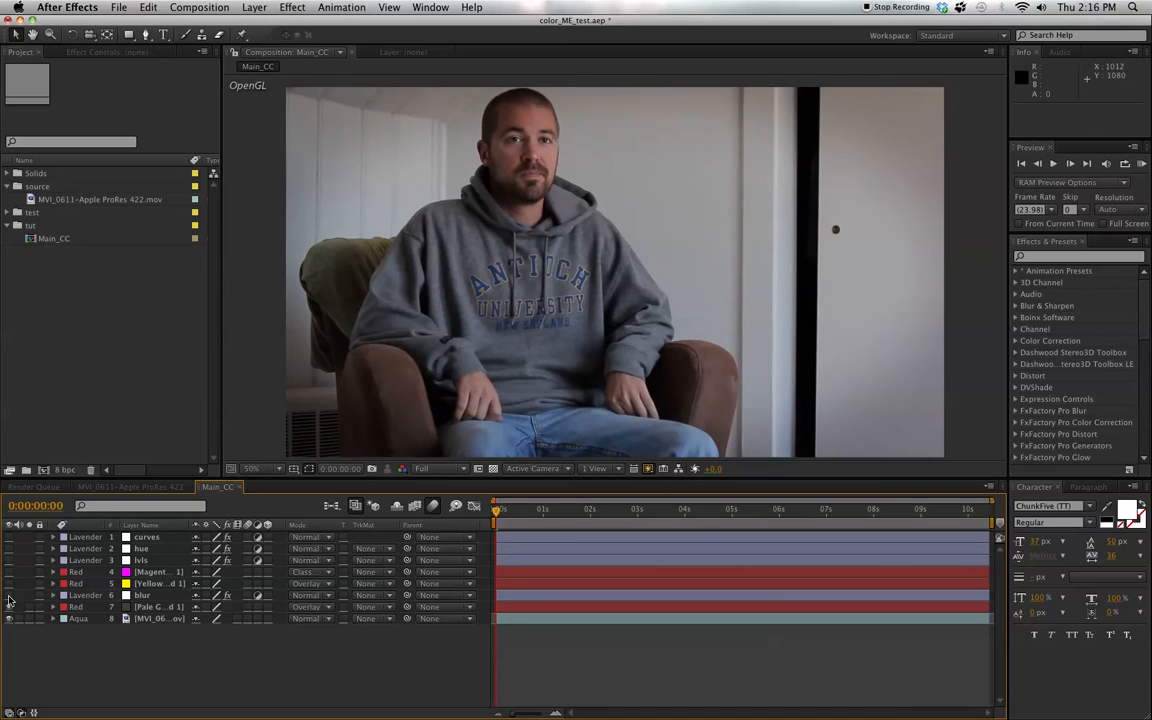
{"action": "left_click", "coordinate": [9, 596]}
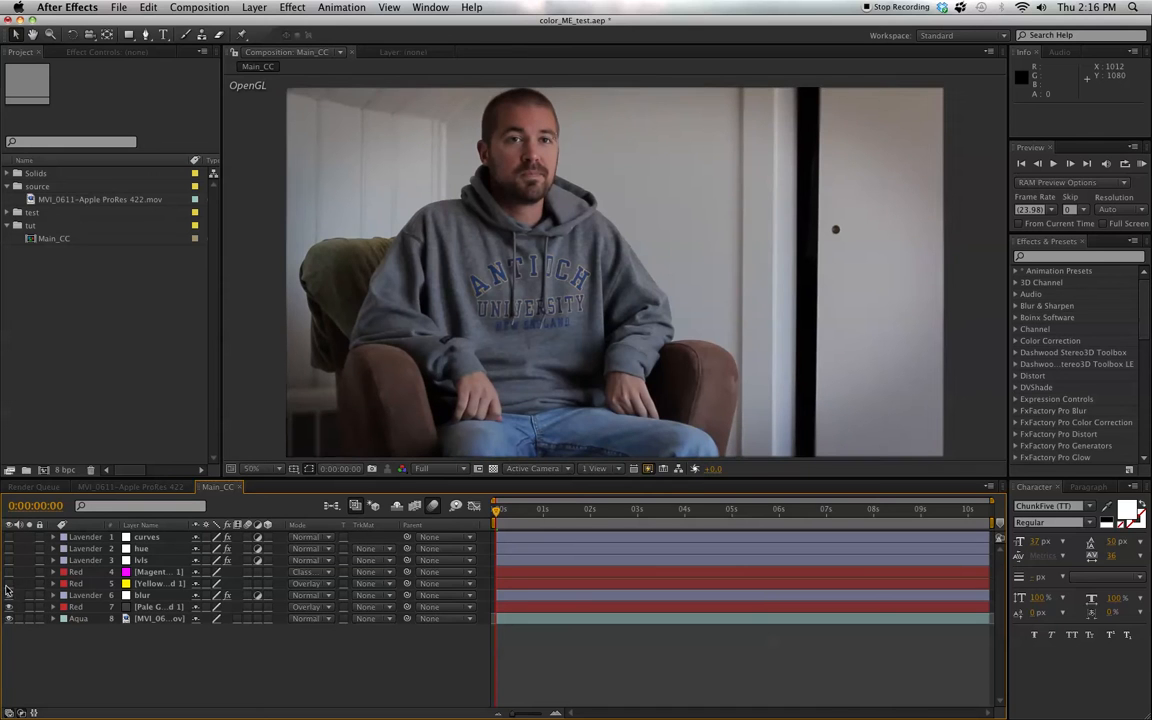
{"action": "left_click", "coordinate": [7, 584]}
{"action": "left_click", "coordinate": [9, 572]}
{"action": "left_click", "coordinate": [10, 561]}
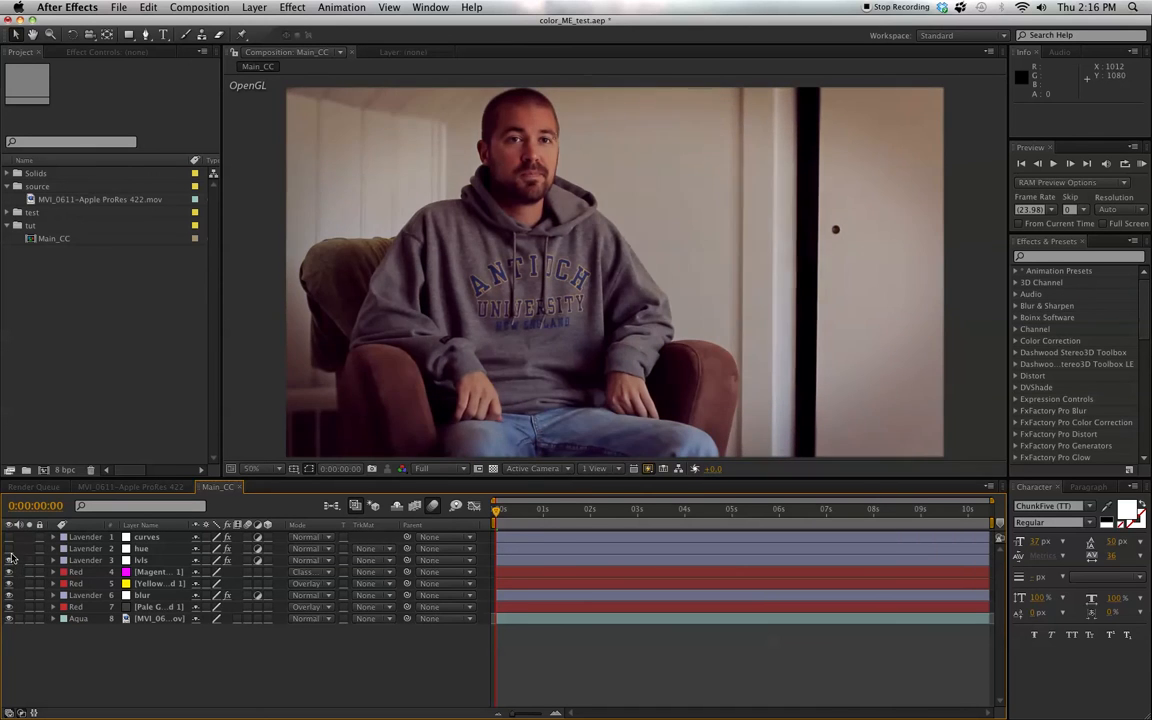
{"action": "left_click", "coordinate": [9, 549]}
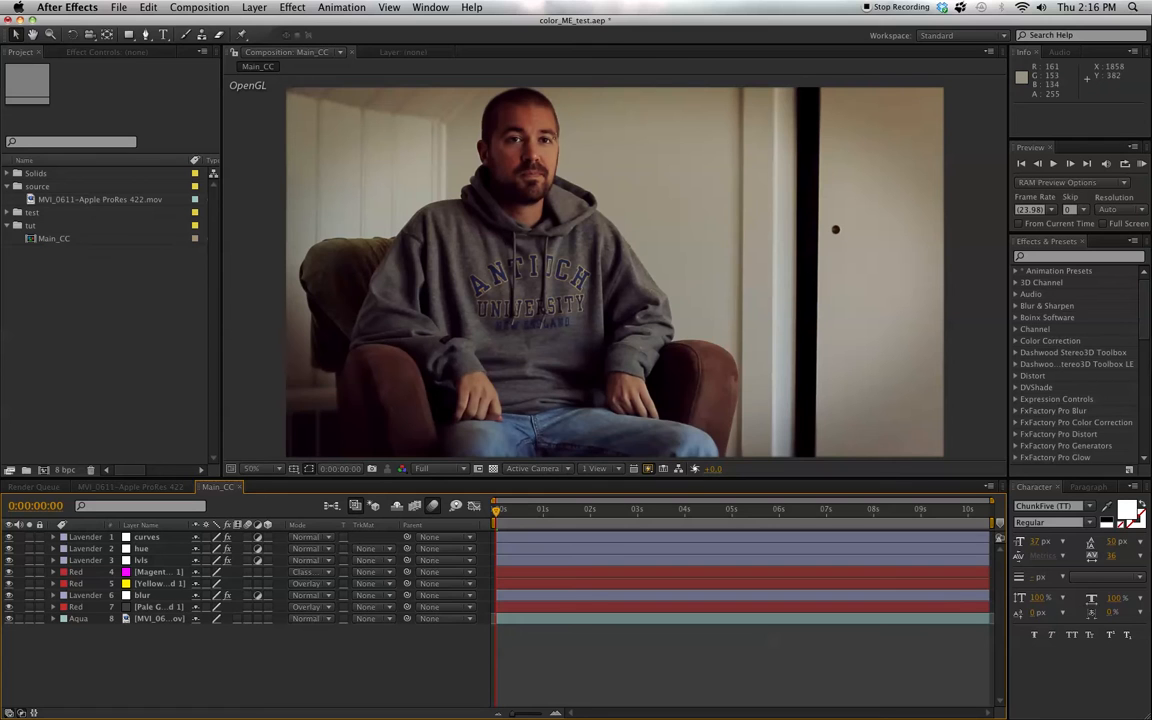
- Switch to Finder, preview lower3rd_example.mp4, scrub through its lower-third animation and close the preview
{"action": "key", "text": "super+Tab"}
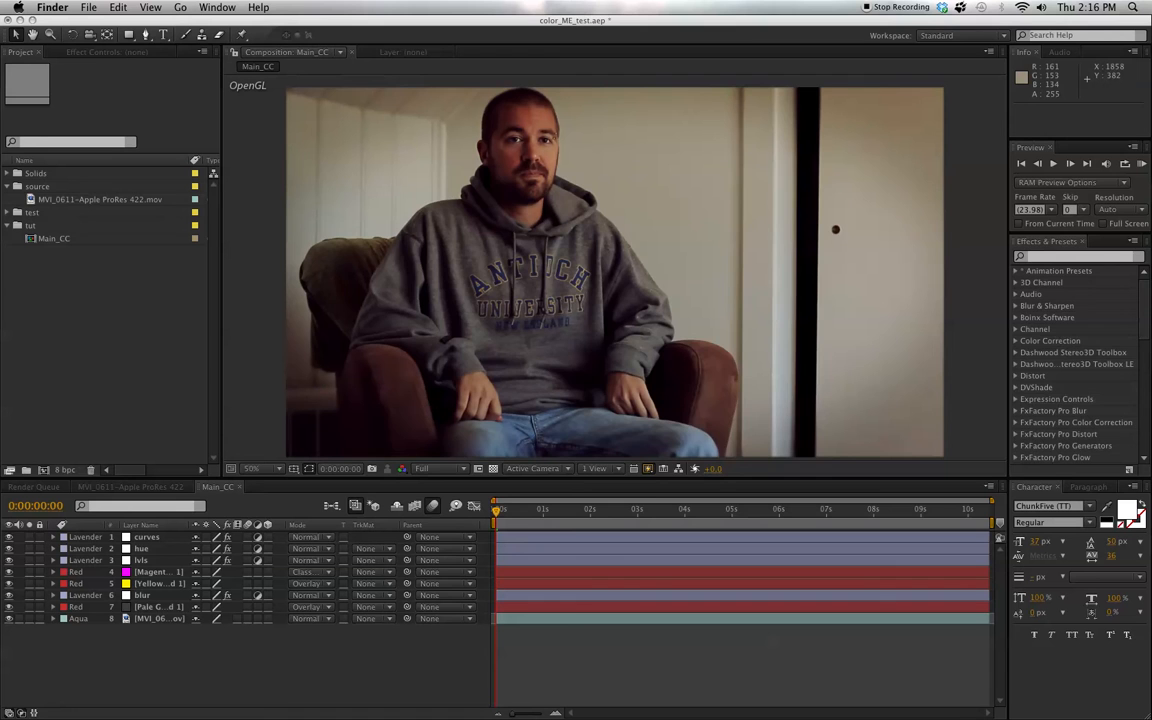
{"action": "key", "text": "space"}
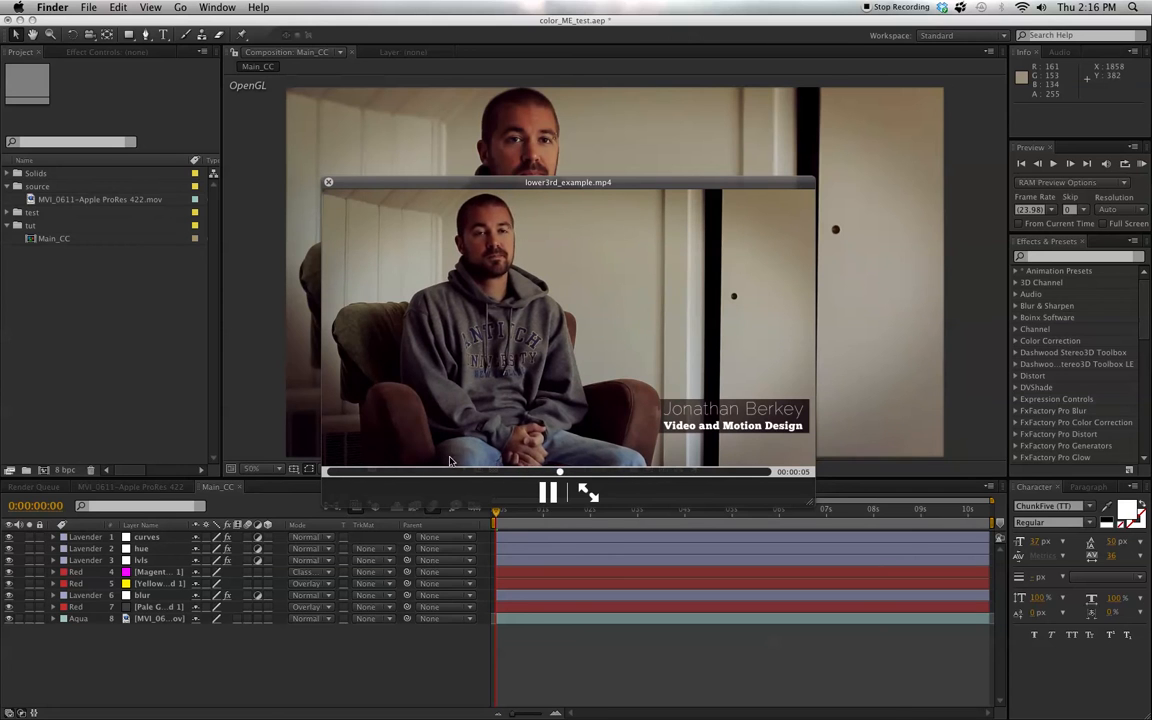
{"action": "left_click", "coordinate": [378, 472]}
{"action": "left_click_drag", "start_coordinate": [378, 472], "coordinate": [436, 468]}
{"action": "key", "text": "space"}
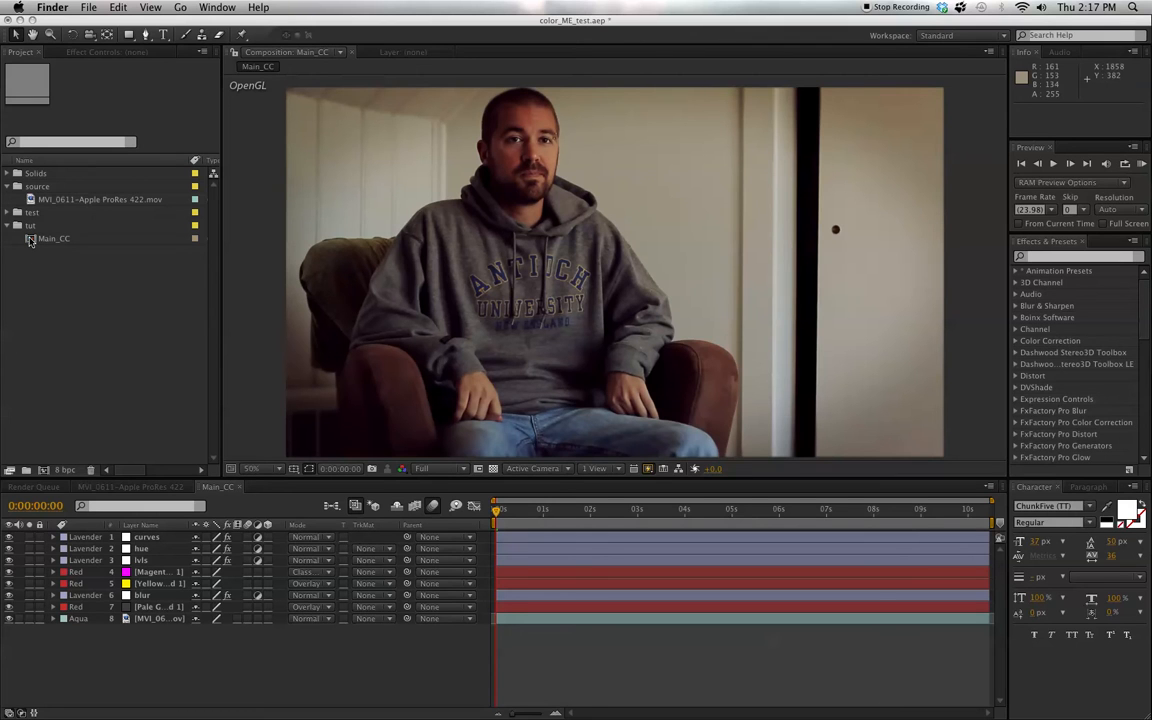
- Create a new composition from Main_CC and turn on collapse transformations for the nested Main_CC layer
{"action": "left_click", "coordinate": [30, 240]}
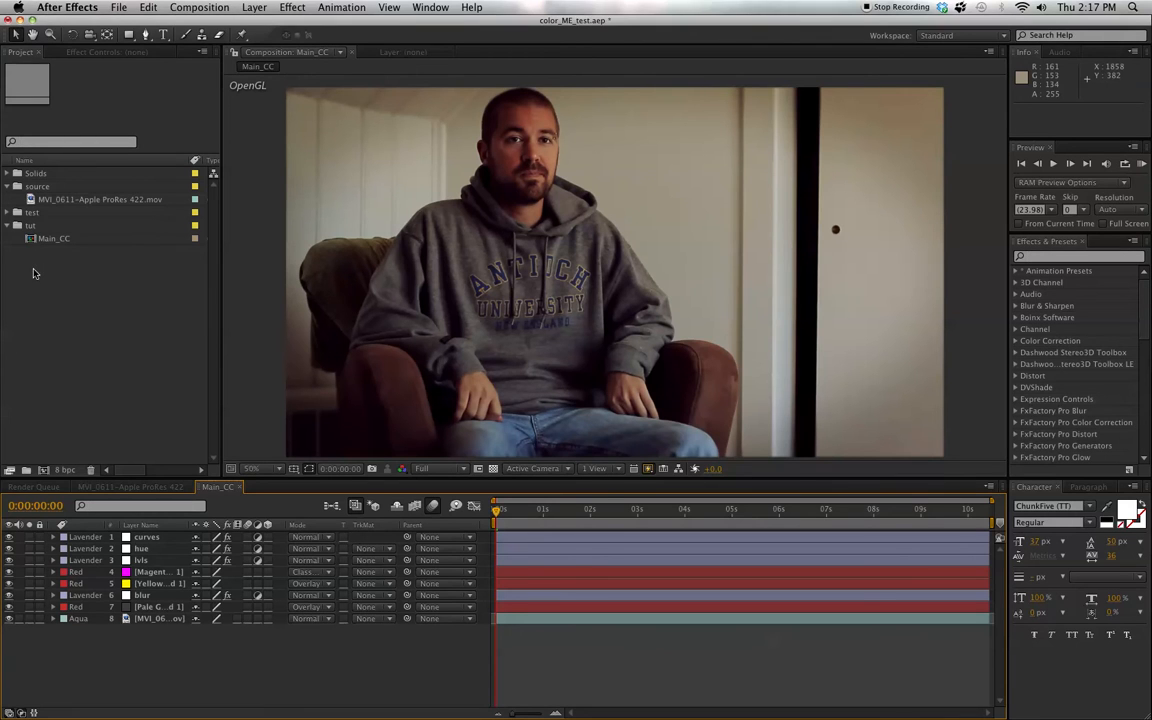
{"action": "left_click_drag", "start_coordinate": [30, 240], "coordinate": [44, 470]}
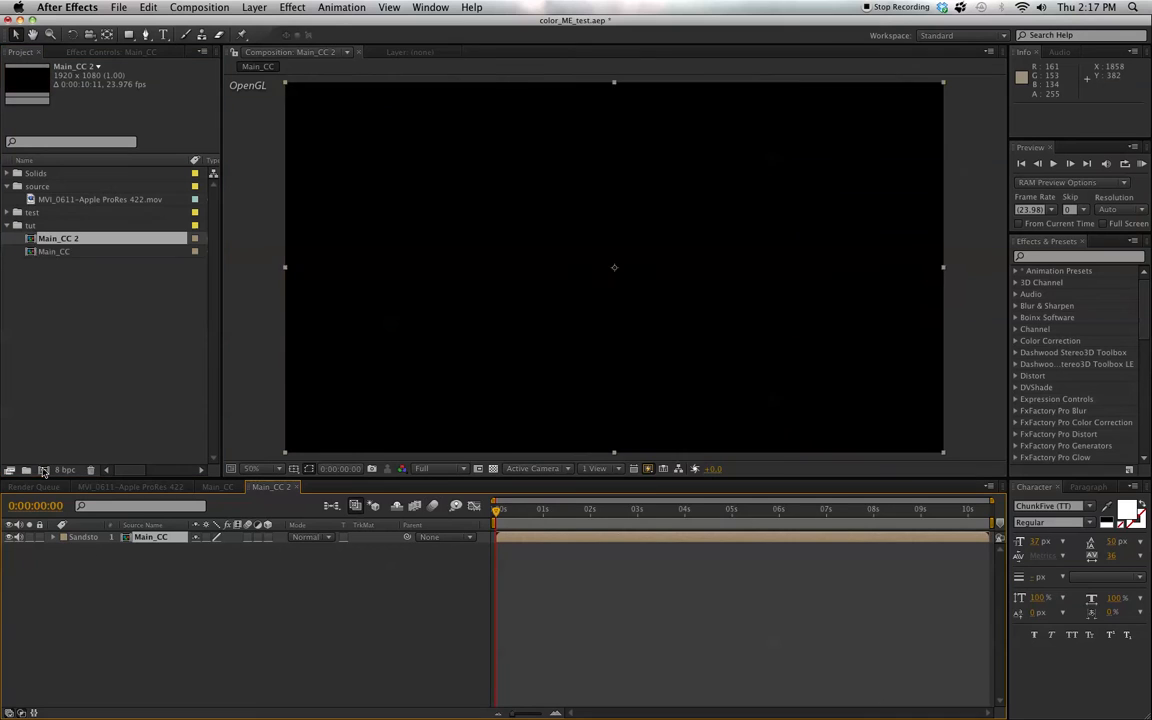
{"action": "left_click", "coordinate": [206, 538]}
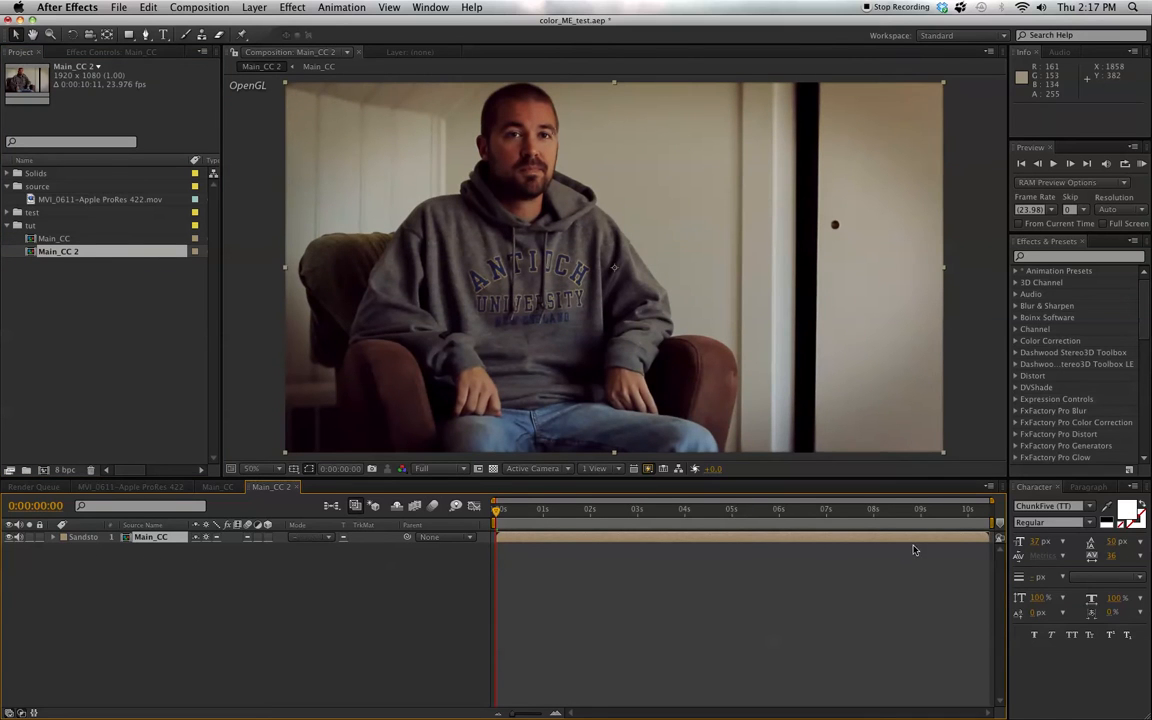
- At 0:00:01:00, add a two-line text layer with the speaker's full name above "Video and Motion Design"
{"action": "left_click", "coordinate": [543, 511]}
{"action": "left_click_drag", "start_coordinate": [545, 513], "coordinate": [543, 512]}
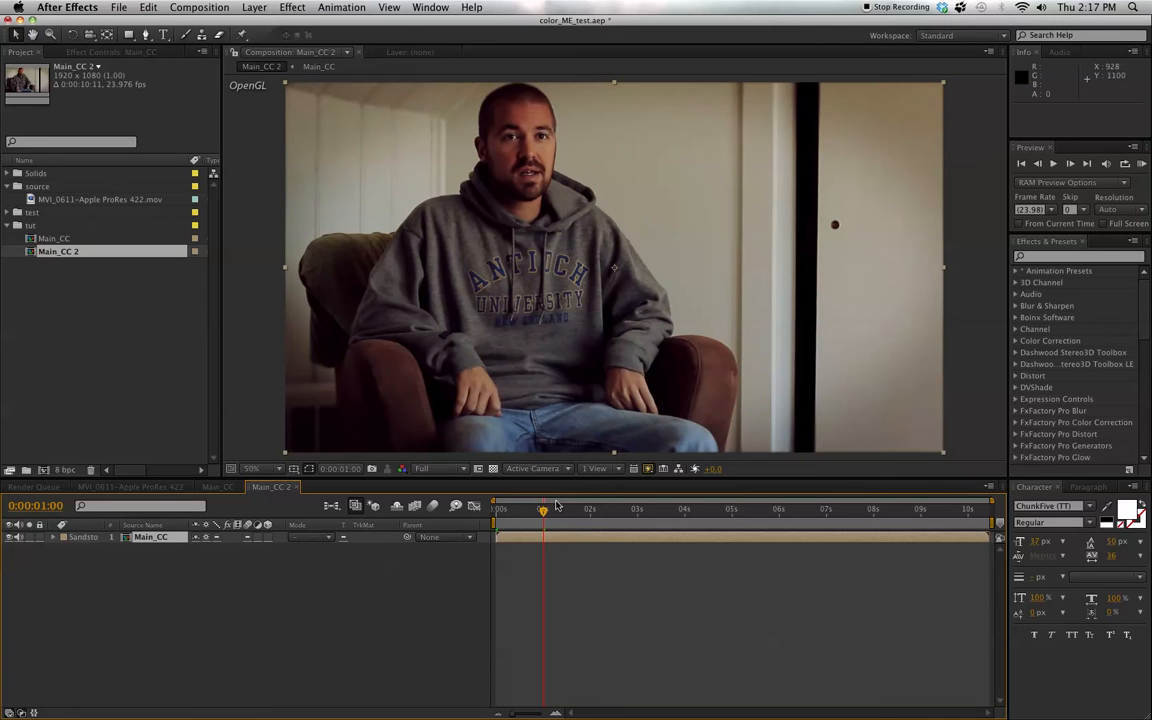
{"action": "left_click", "coordinate": [164, 35]}
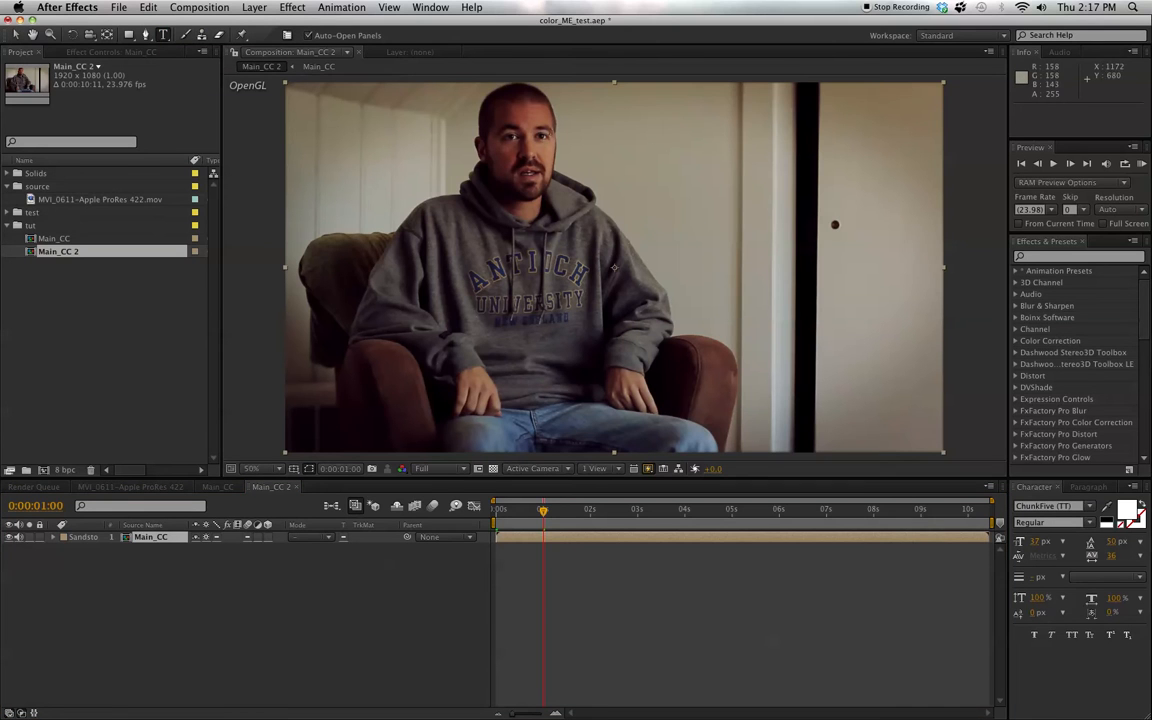
{"action": "left_click", "coordinate": [708, 312]}
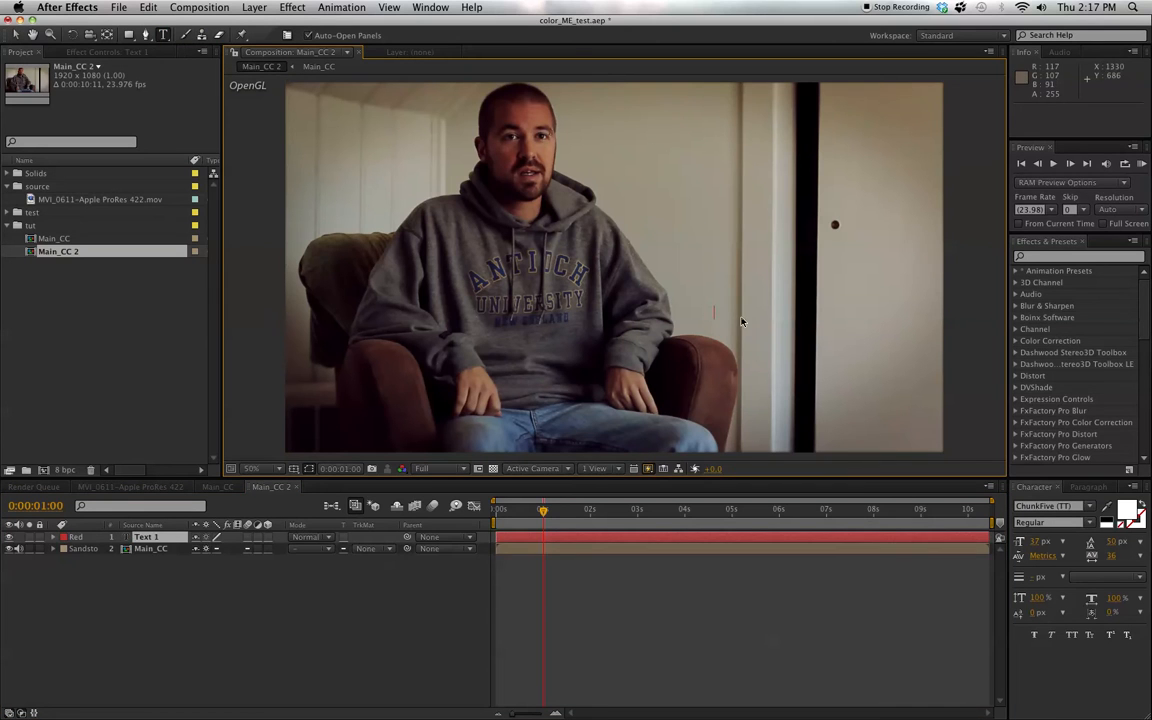
{"action": "key", "text": "Return"}
{"action": "type", "text": "Video Edit"}
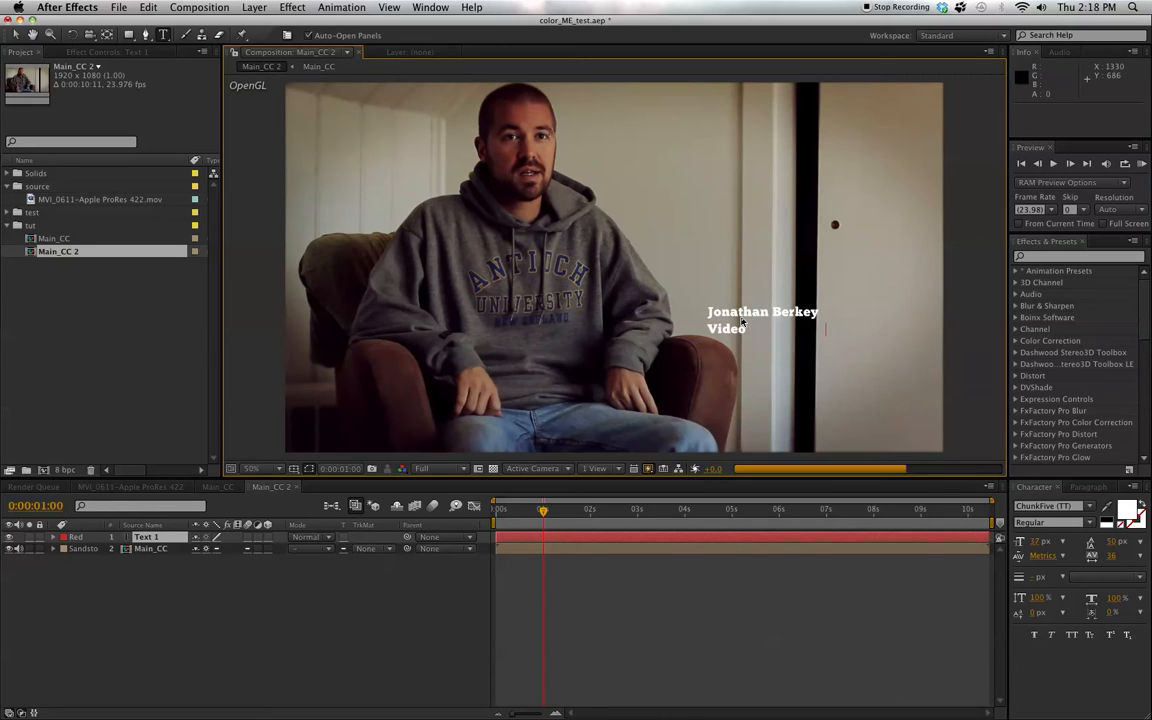
{"action": "type", "text": " Gra"}
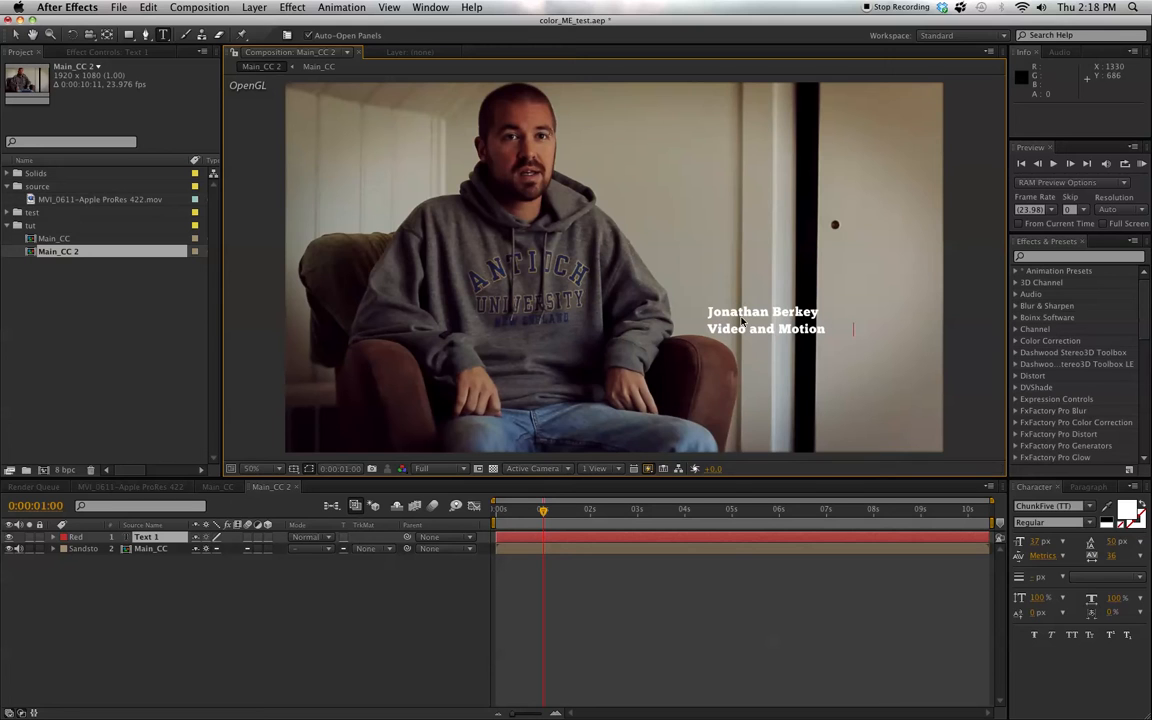
{"action": "type", "text": "n"}
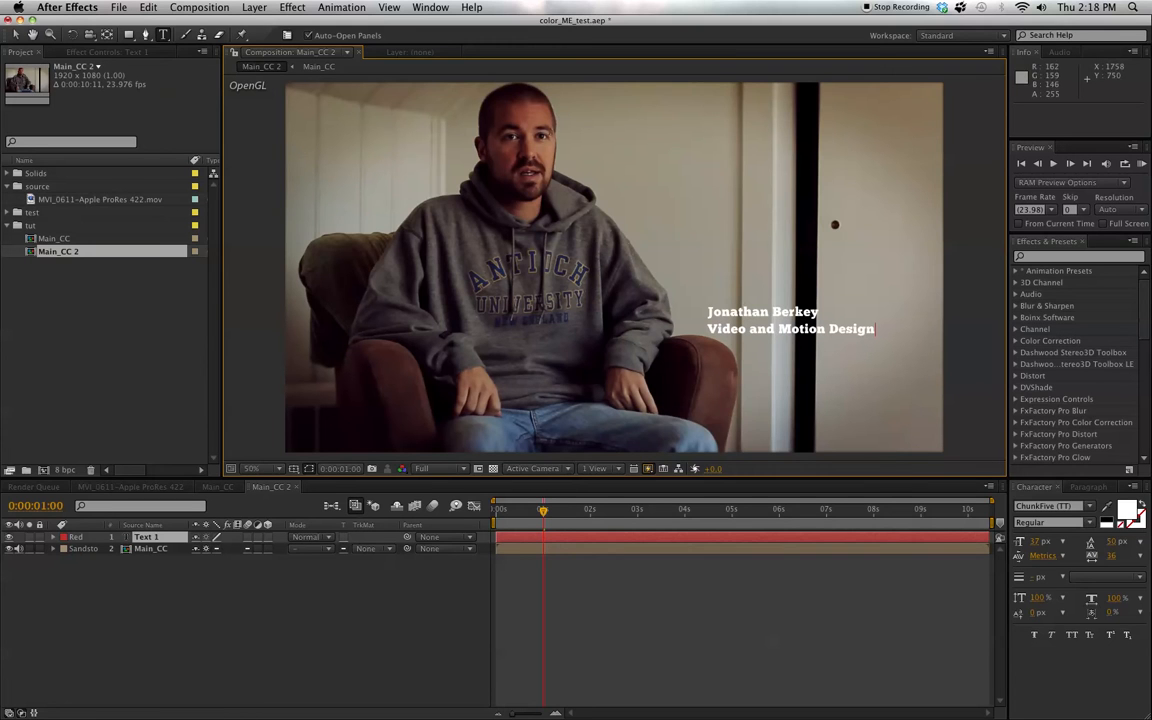
- Set the name line of the title to Raleway (TT) Thin at 62 px
{"action": "left_click_drag", "start_coordinate": [821, 312], "coordinate": [706, 312]}
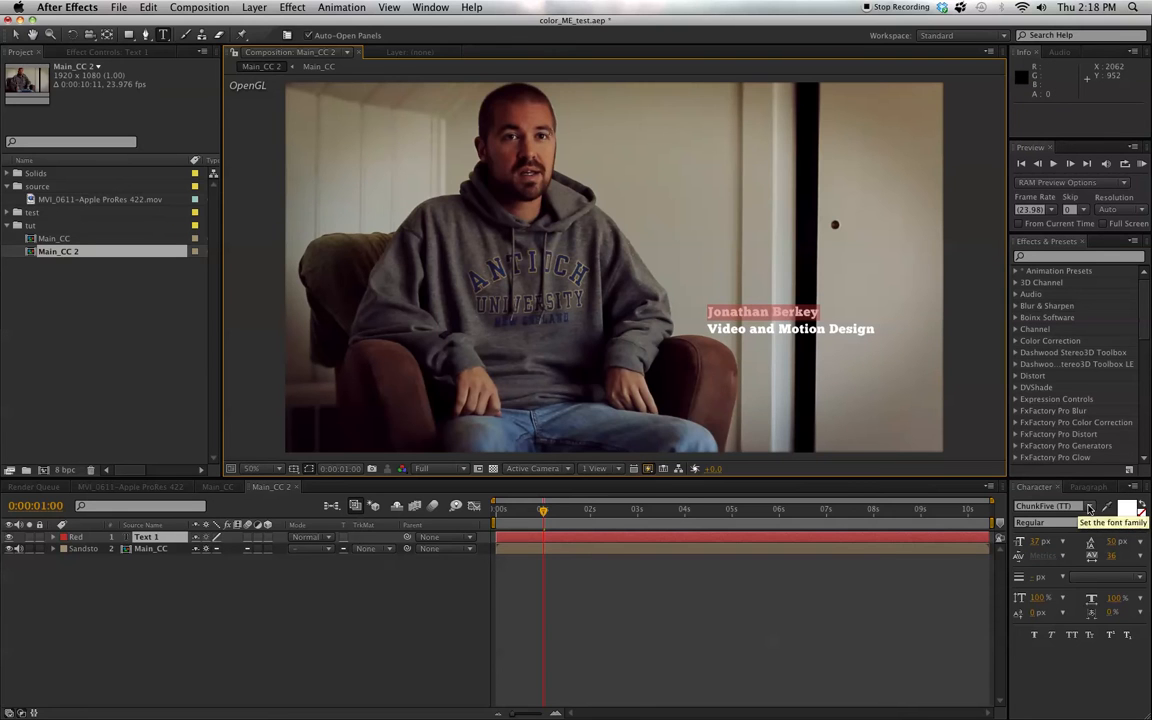
{"action": "left_click", "coordinate": [1090, 508]}
{"action": "key", "text": "r"}
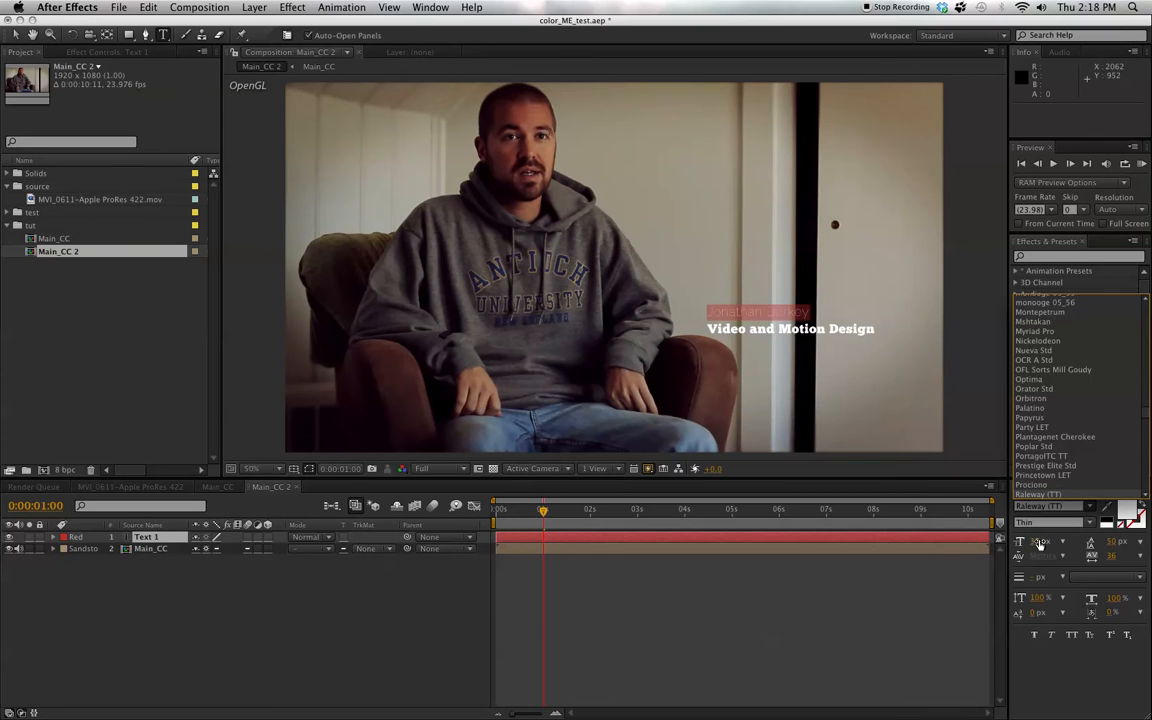
{"action": "key", "text": "Return"}
{"action": "left_click_drag", "start_coordinate": [1034, 541], "coordinate": [1057, 540]}
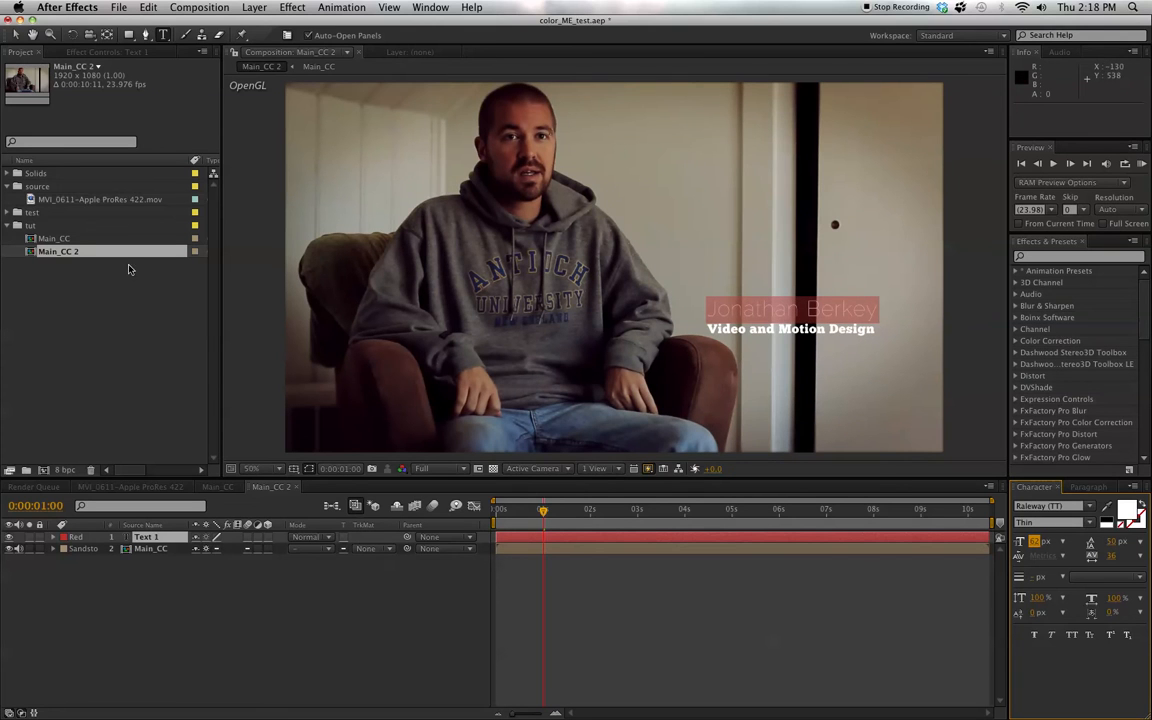
{"action": "left_click", "coordinate": [14, 34]}
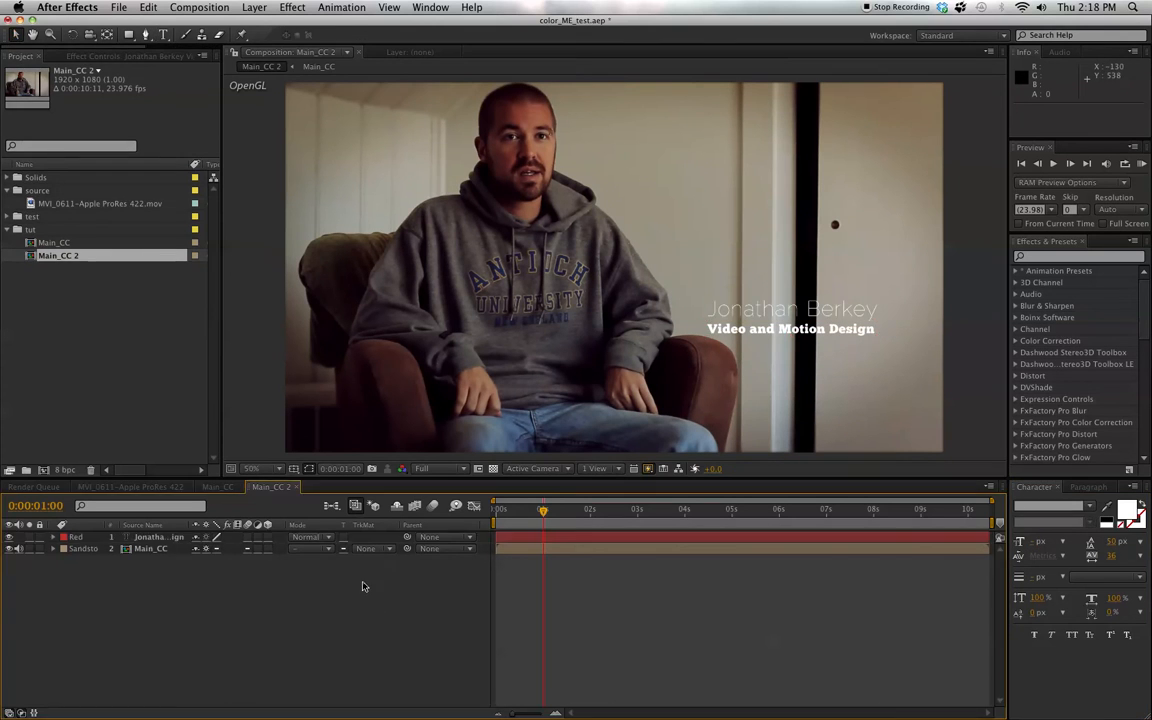
- Move the title text into the lower-right part of the frame, at about position 1344, 856
{"action": "left_click_drag", "start_coordinate": [762, 313], "coordinate": [788, 366]}
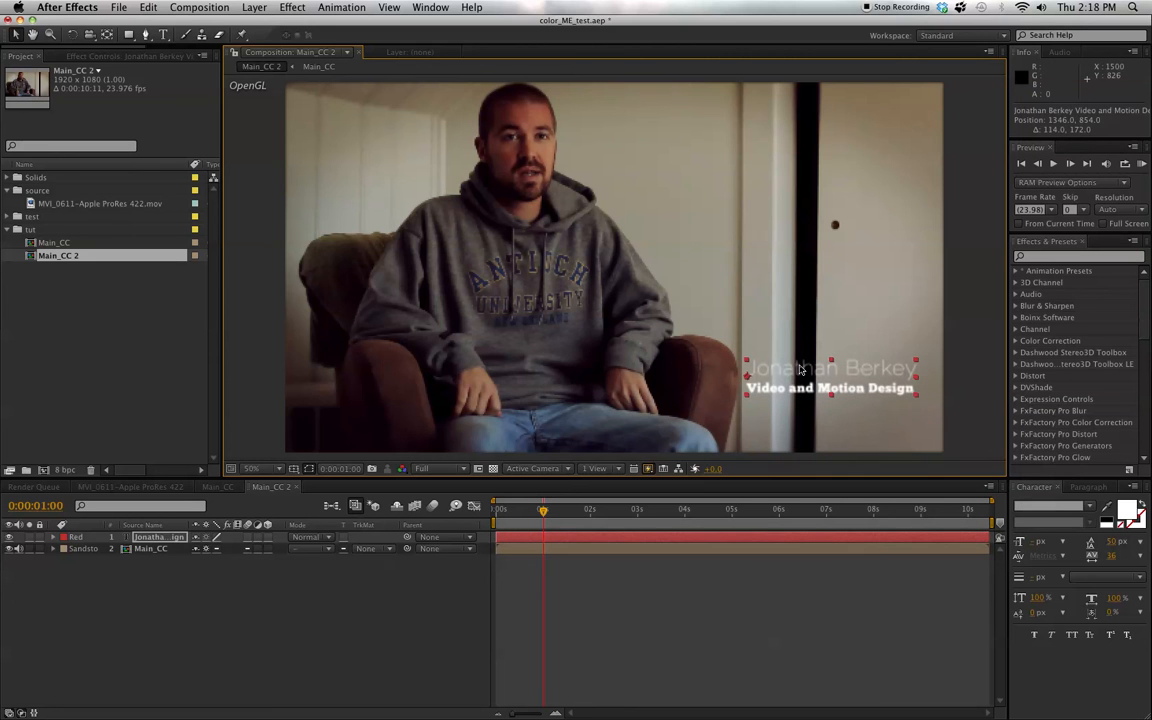
{"action": "mouse_move", "coordinate": [860, 372]}
{"action": "left_mouse_down"}
{"action": "mouse_move", "coordinate": [827, 371]}
{"action": "mouse_move", "coordinate": [851, 377]}
{"action": "left_mouse_up"}
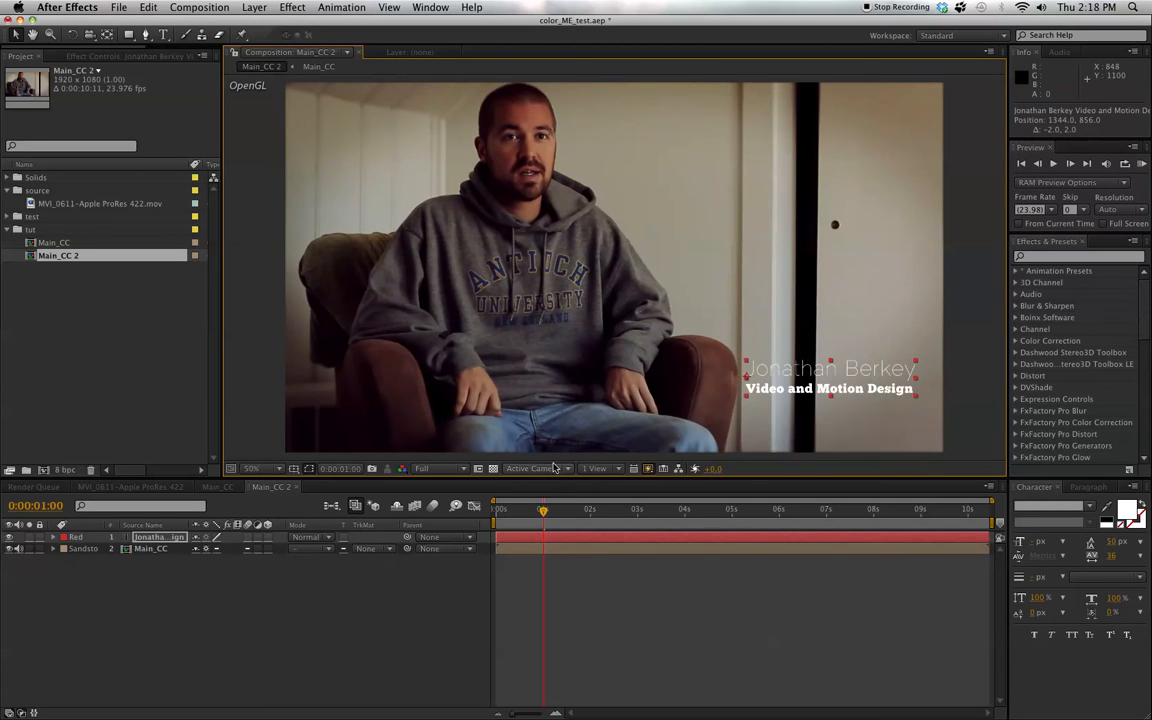
{"action": "left_click", "coordinate": [405, 637]}
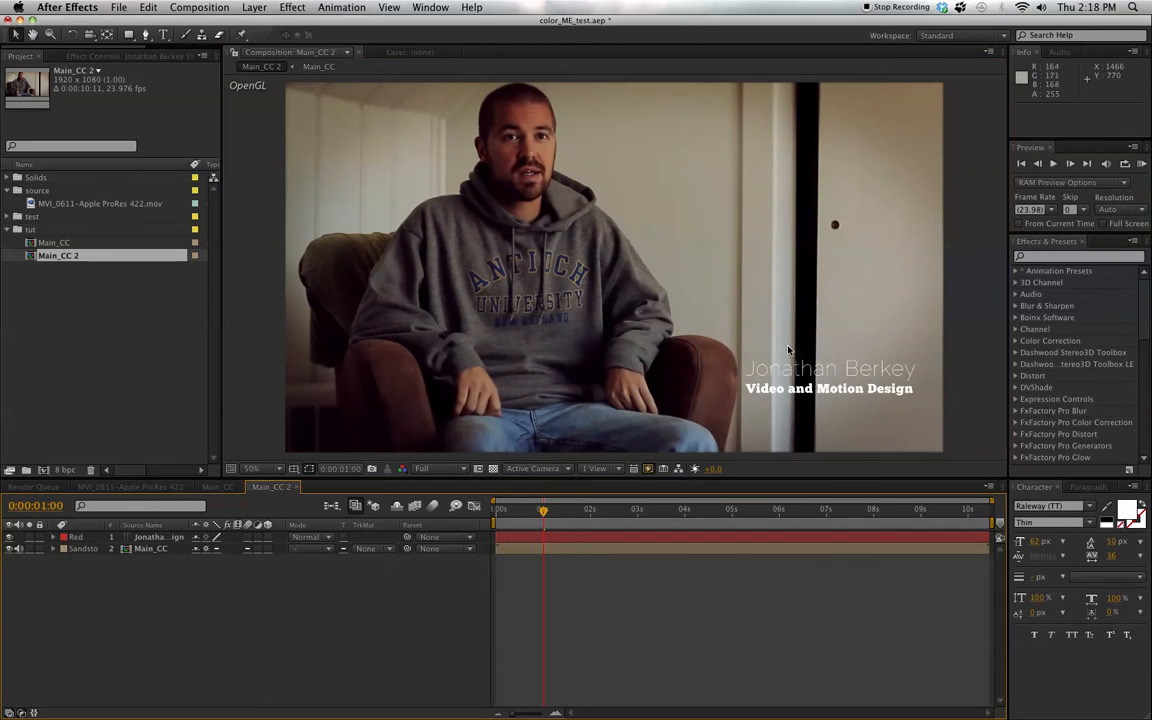
- Create a 1920 × 1080 dark gray (202020) solid and place it directly beneath the text layer
{"action": "left_click", "coordinate": [255, 8]}
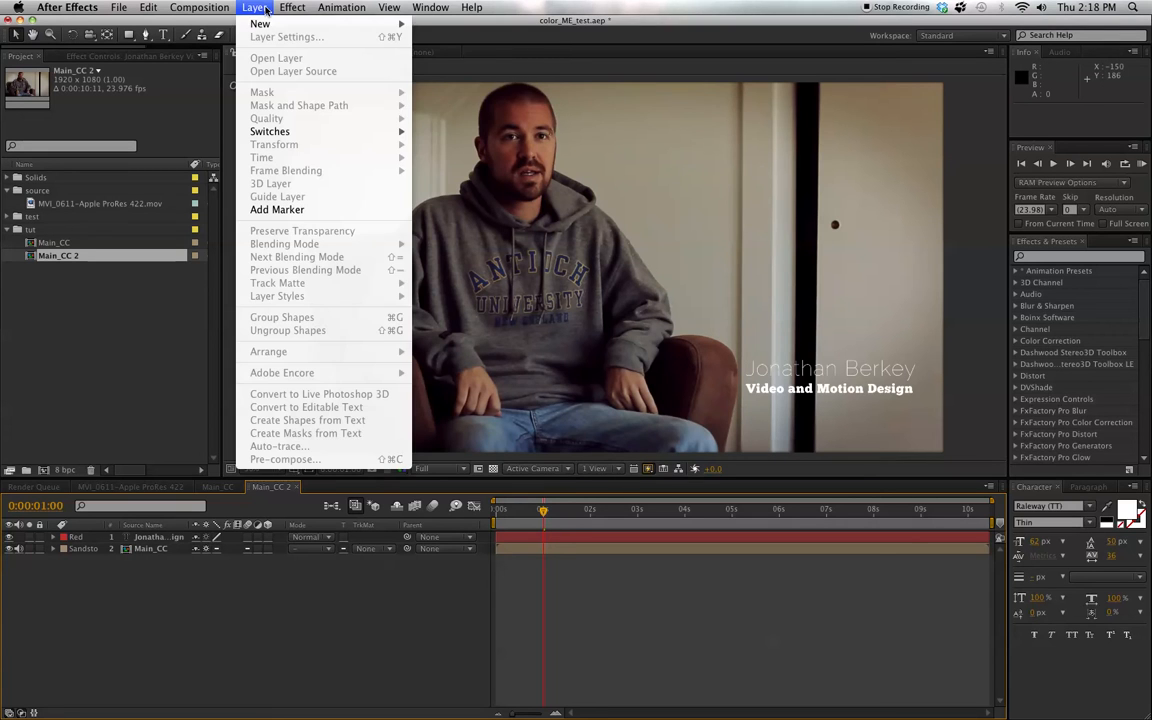
{"action": "mouse_move", "coordinate": [265, 26]}
{"action": "left_click", "coordinate": [449, 41]}
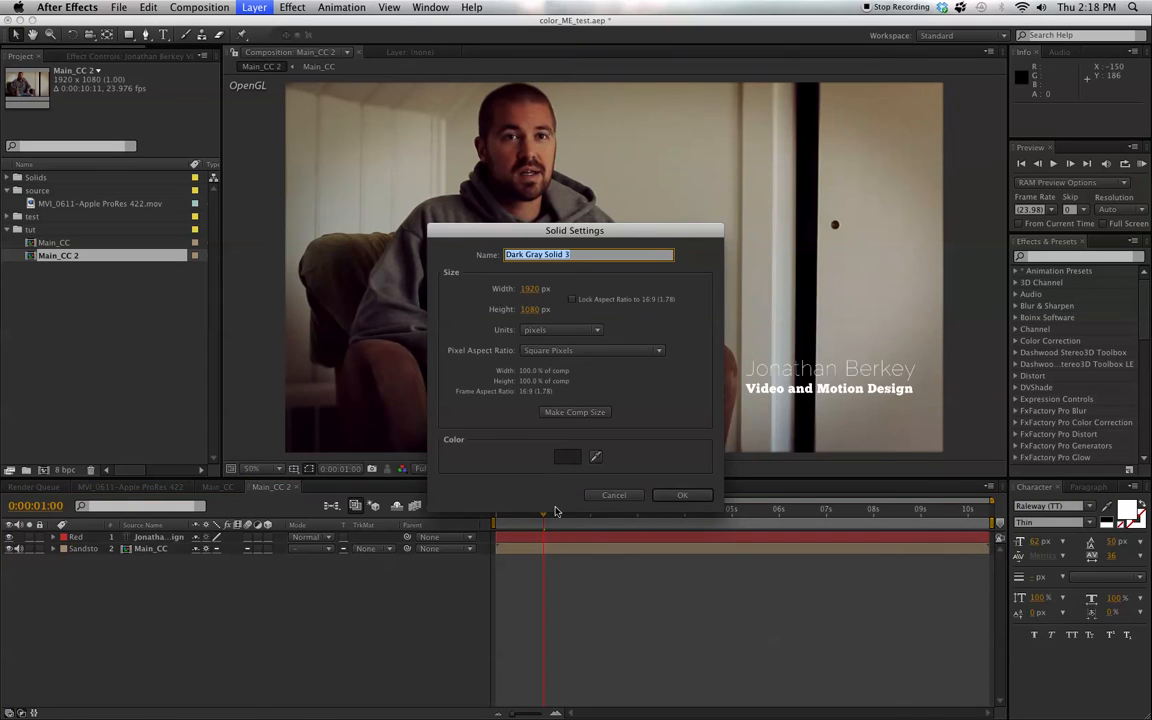
{"action": "left_click", "coordinate": [566, 456]}
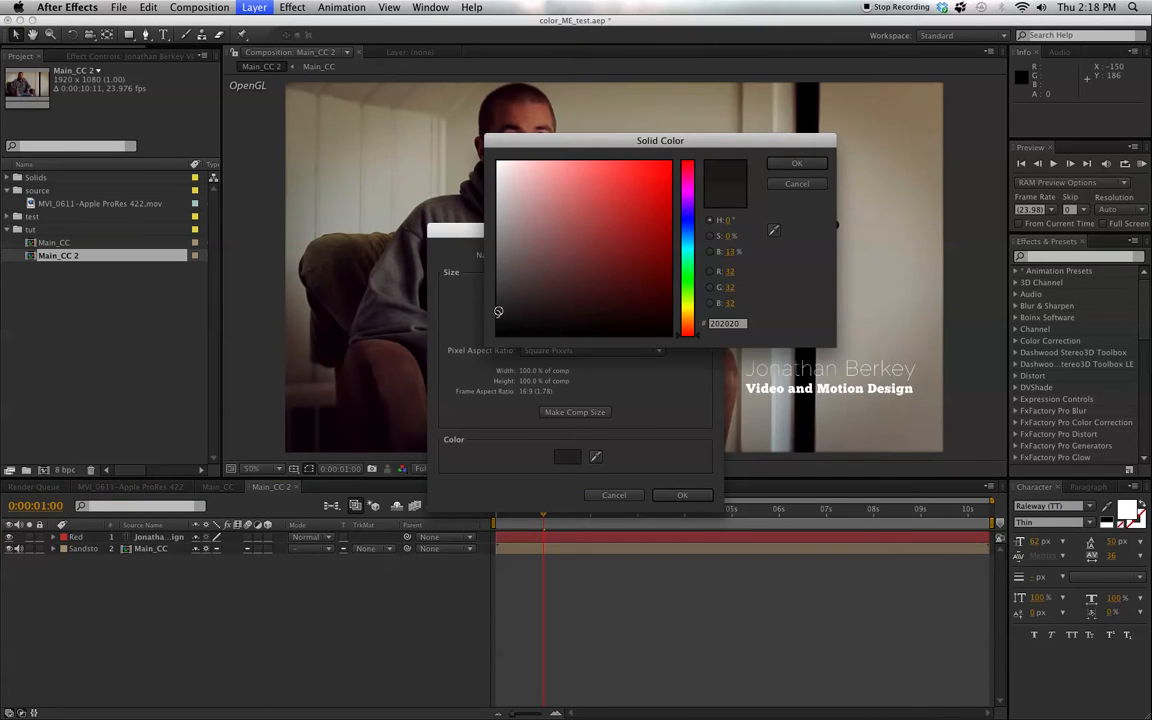
{"action": "left_click", "coordinate": [796, 163]}
{"action": "left_click", "coordinate": [680, 496]}
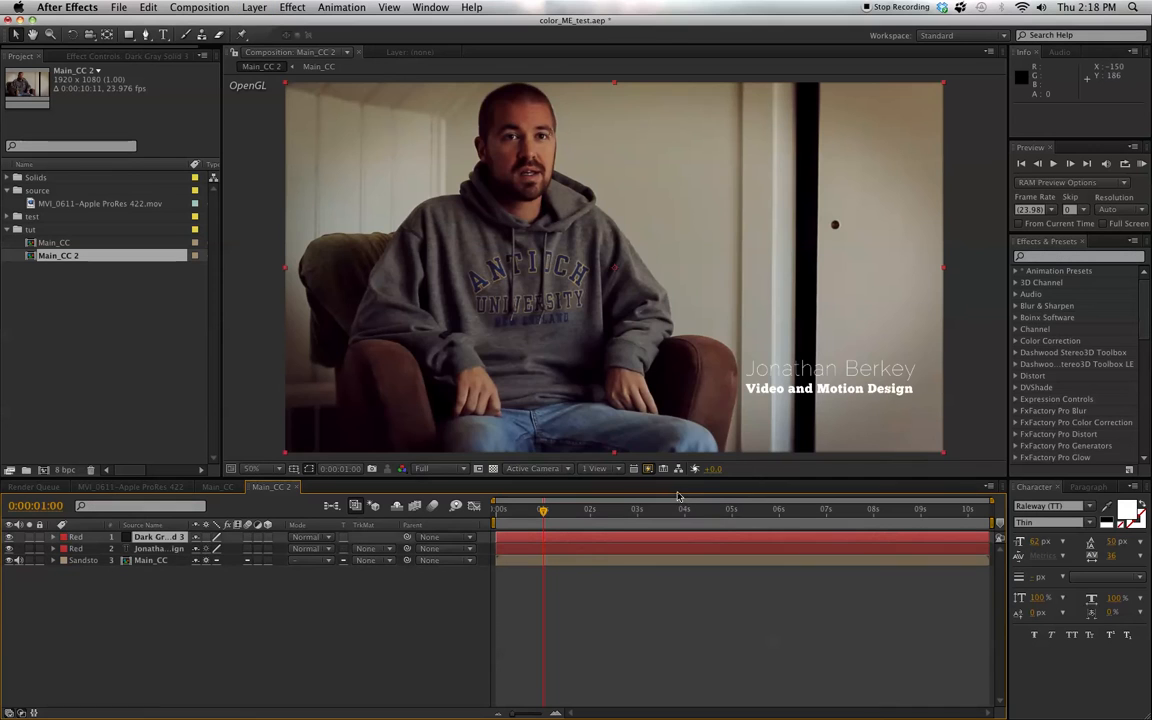
{"action": "left_click_drag", "start_coordinate": [158, 538], "coordinate": [160, 557]}
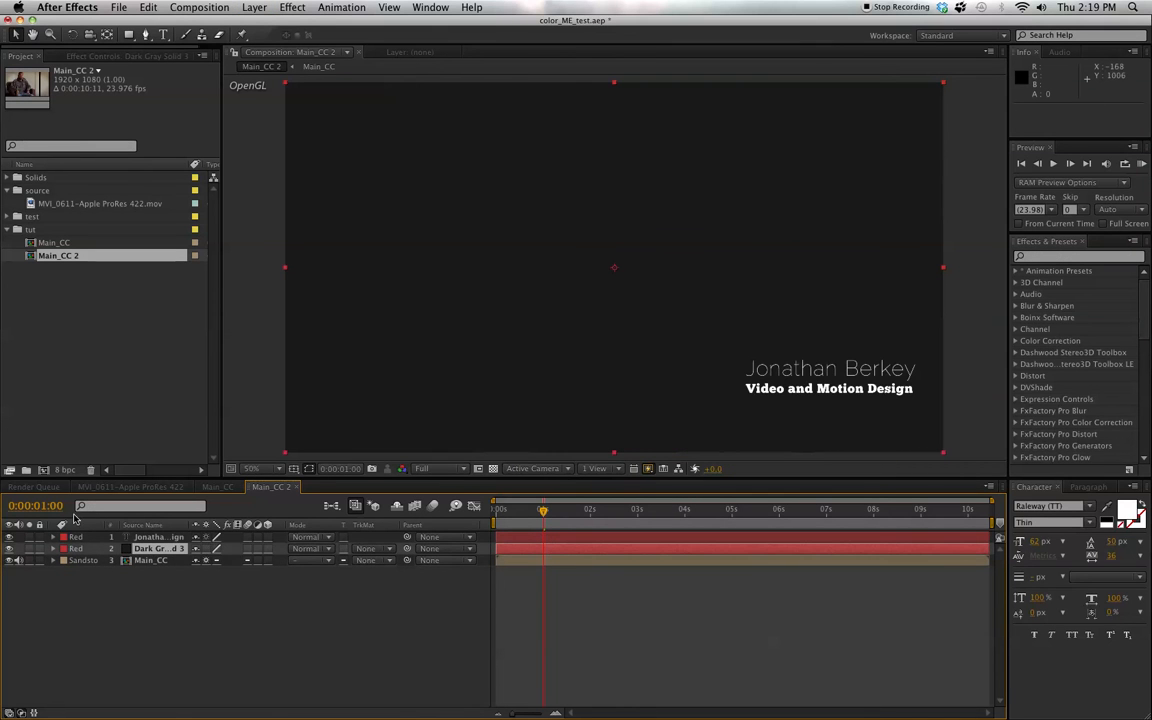
- Mask the dark gray solid to a rectangle of about 616 × 126 px around the title, hiding the solid while drawing
{"action": "left_click", "coordinate": [9, 560]}
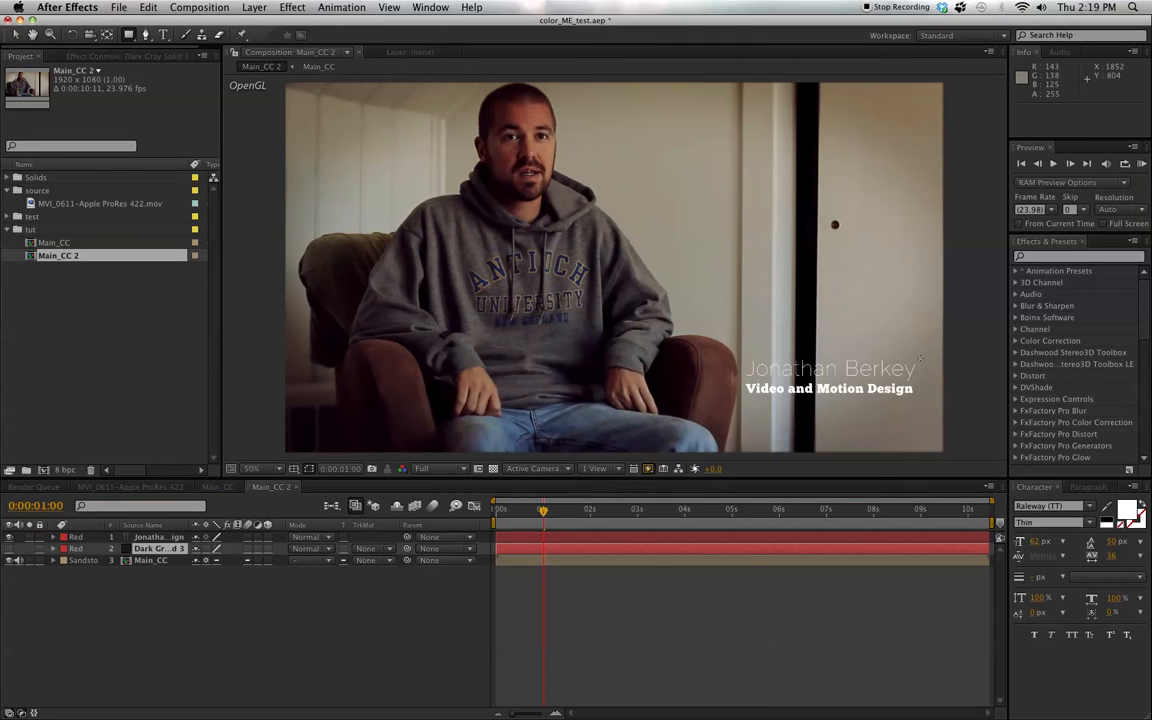
{"action": "left_click_drag", "start_coordinate": [918, 357], "coordinate": [707, 399]}
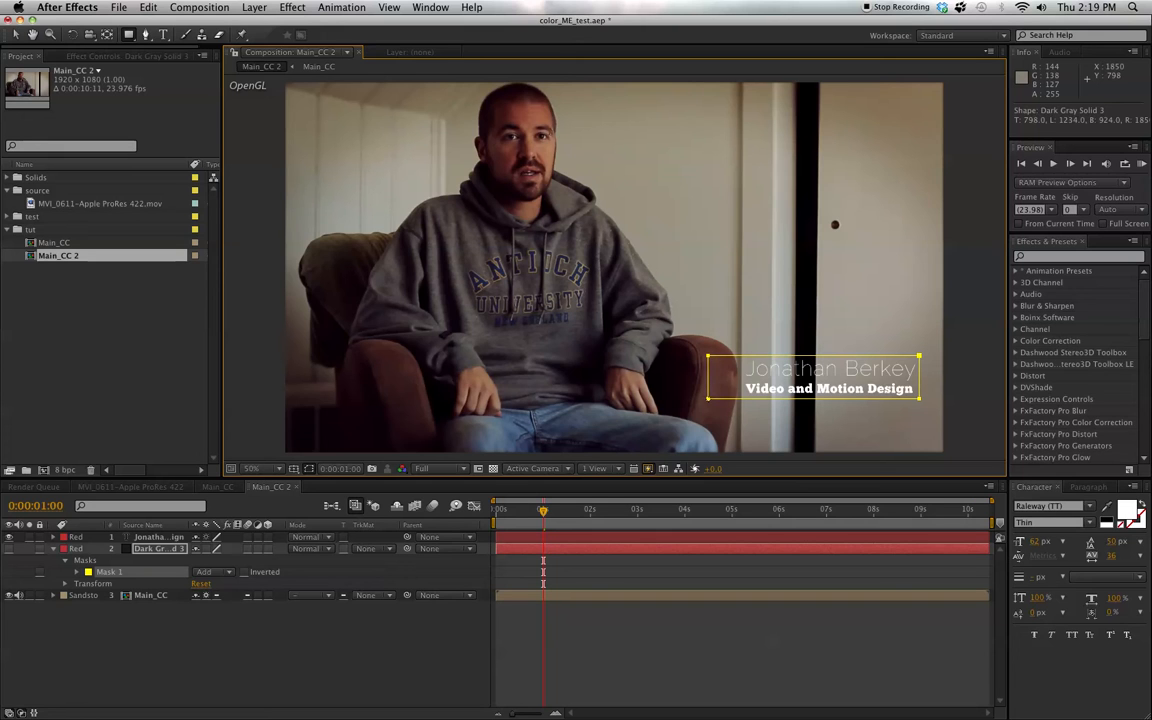
{"action": "left_click", "coordinate": [9, 549]}
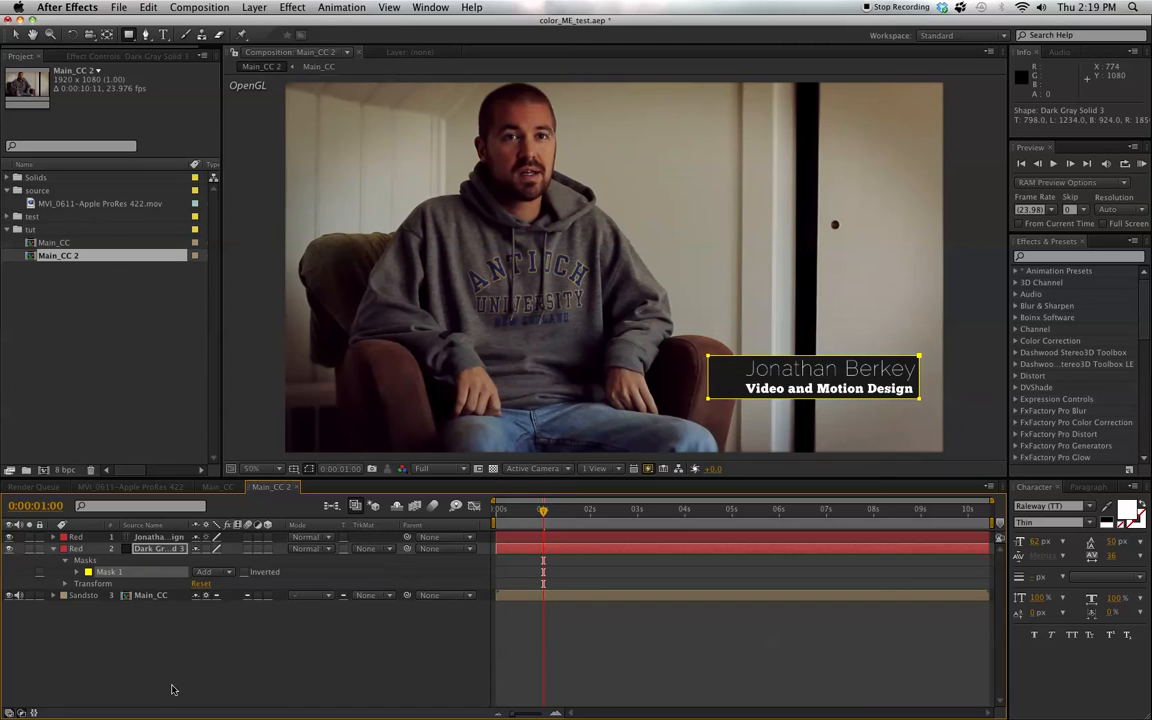
{"action": "left_click", "coordinate": [162, 628]}
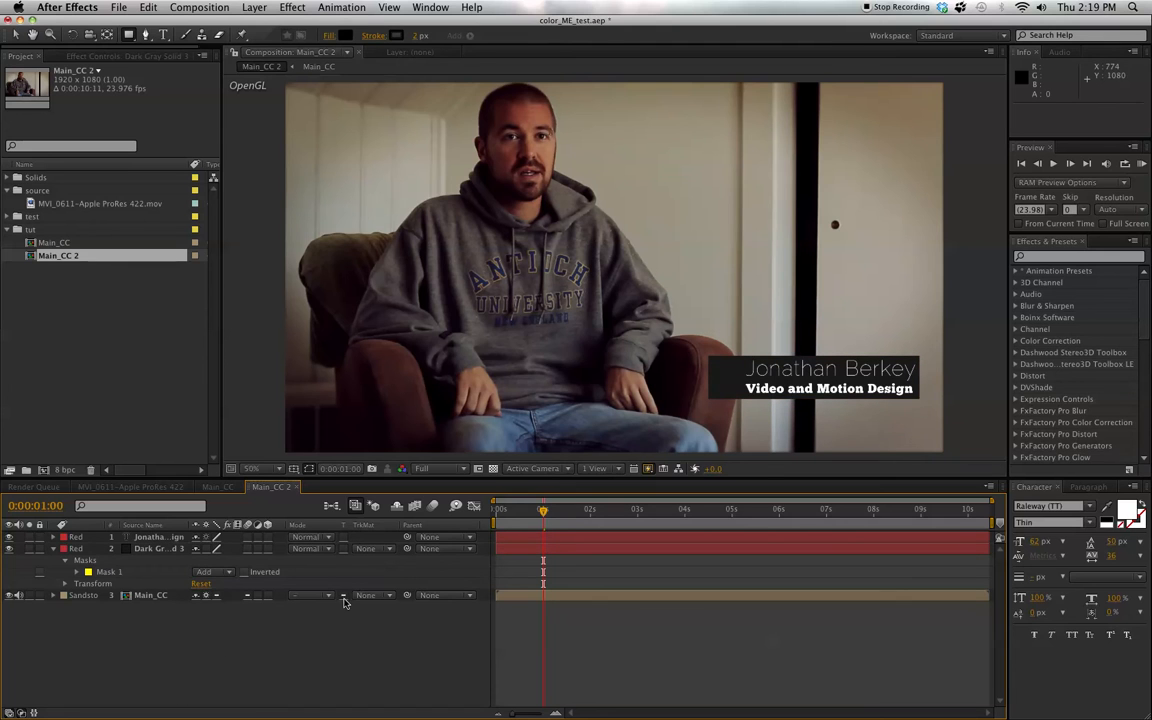
- Set the dark gray solid's opacity to 65% and its blending mode to Overlay
{"action": "left_click", "coordinate": [158, 549]}
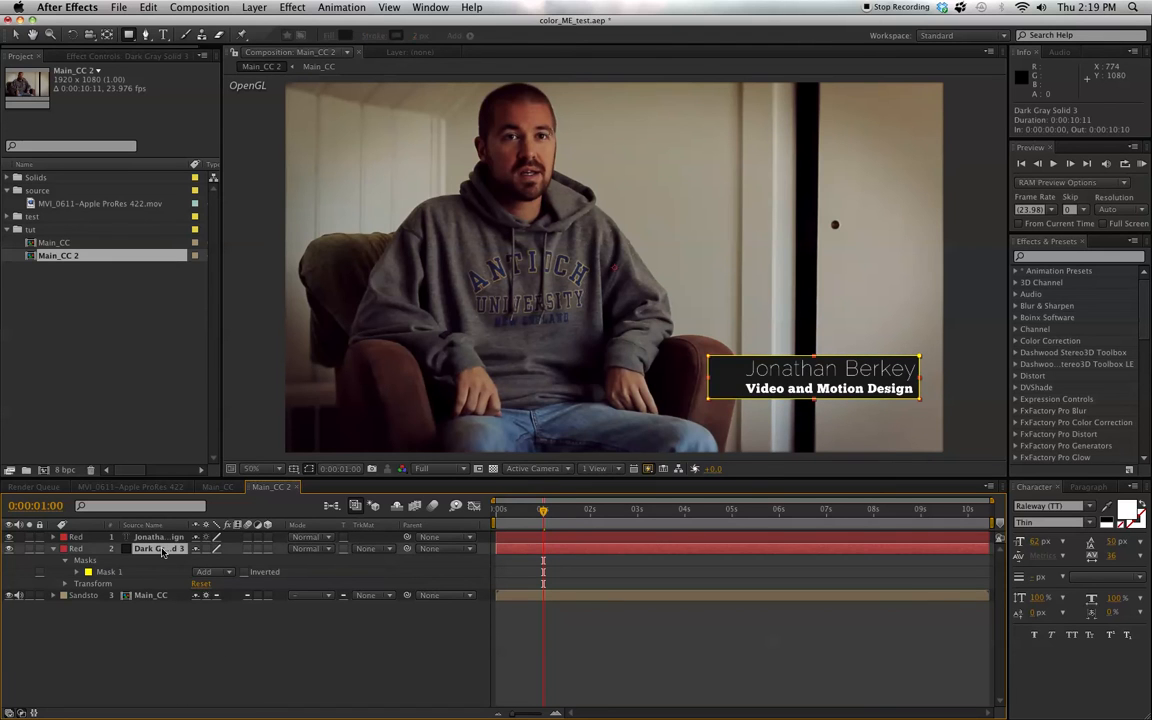
{"action": "key", "text": "t"}
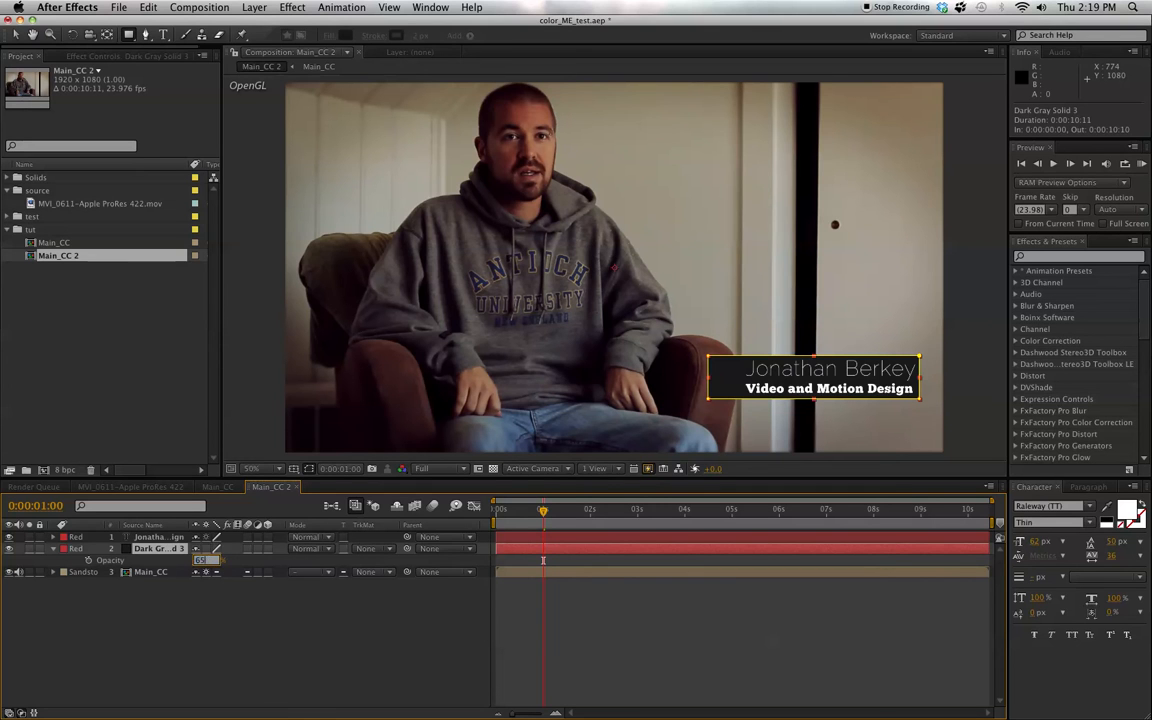
{"action": "key", "text": "Return"}
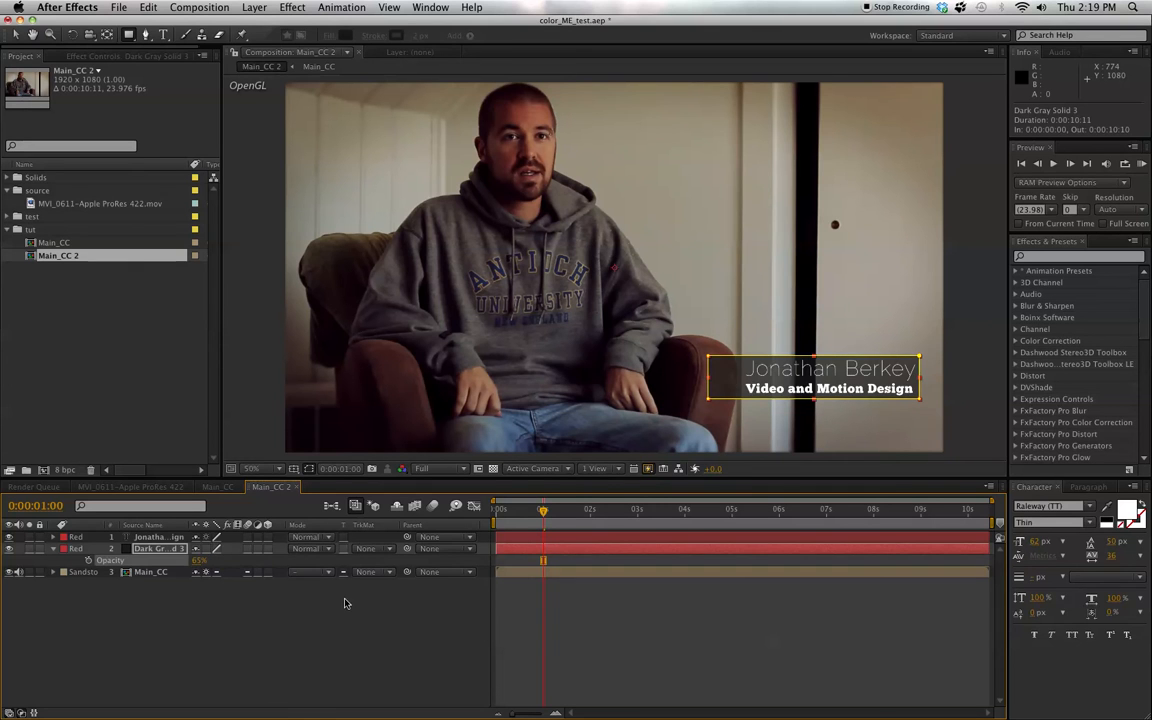
{"action": "left_click", "coordinate": [310, 548]}
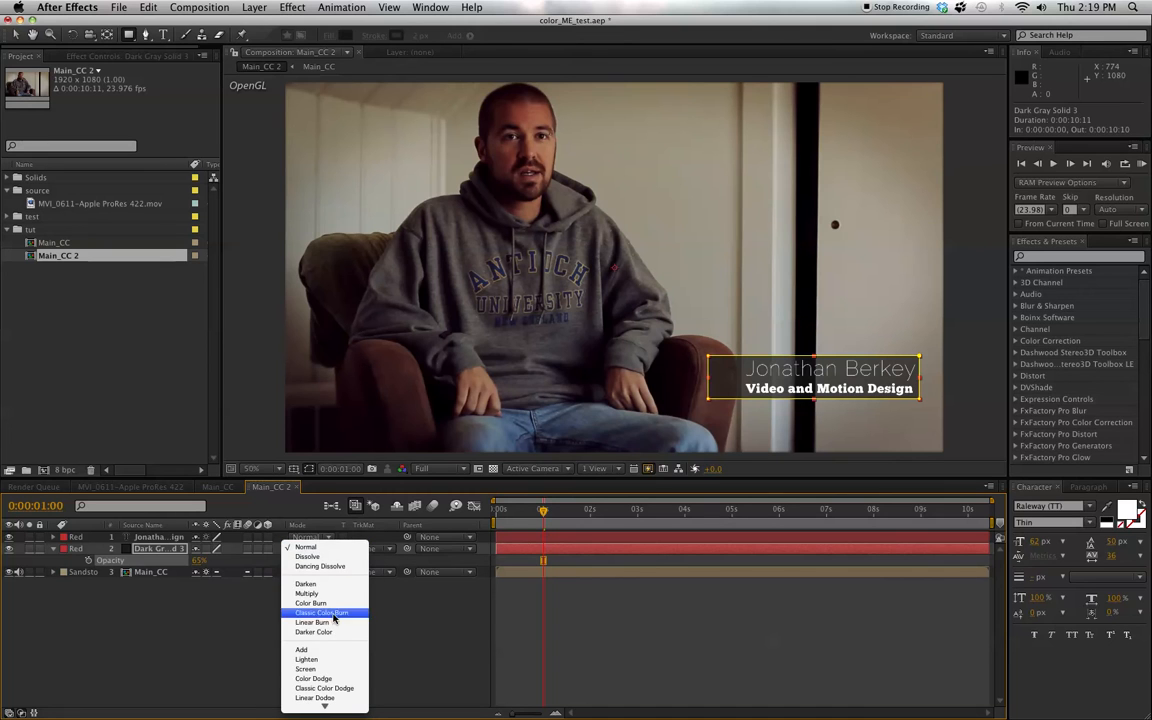
{"action": "mouse_move", "coordinate": [326, 706]}
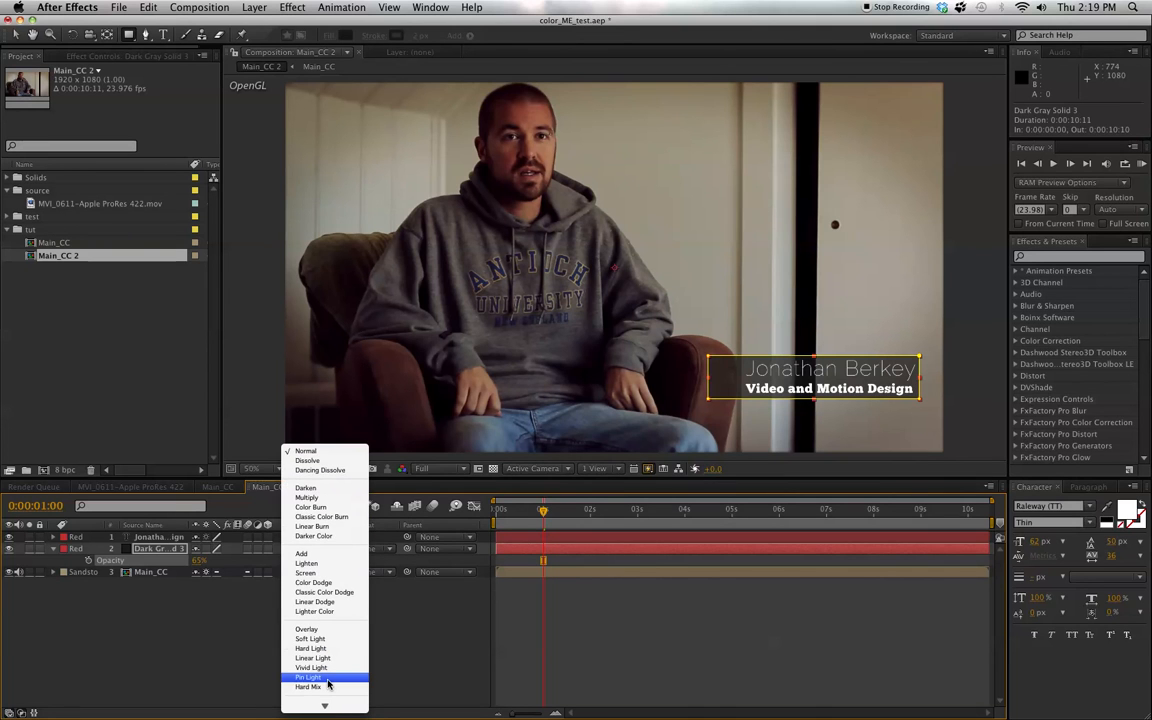
{"action": "left_click", "coordinate": [309, 630]}
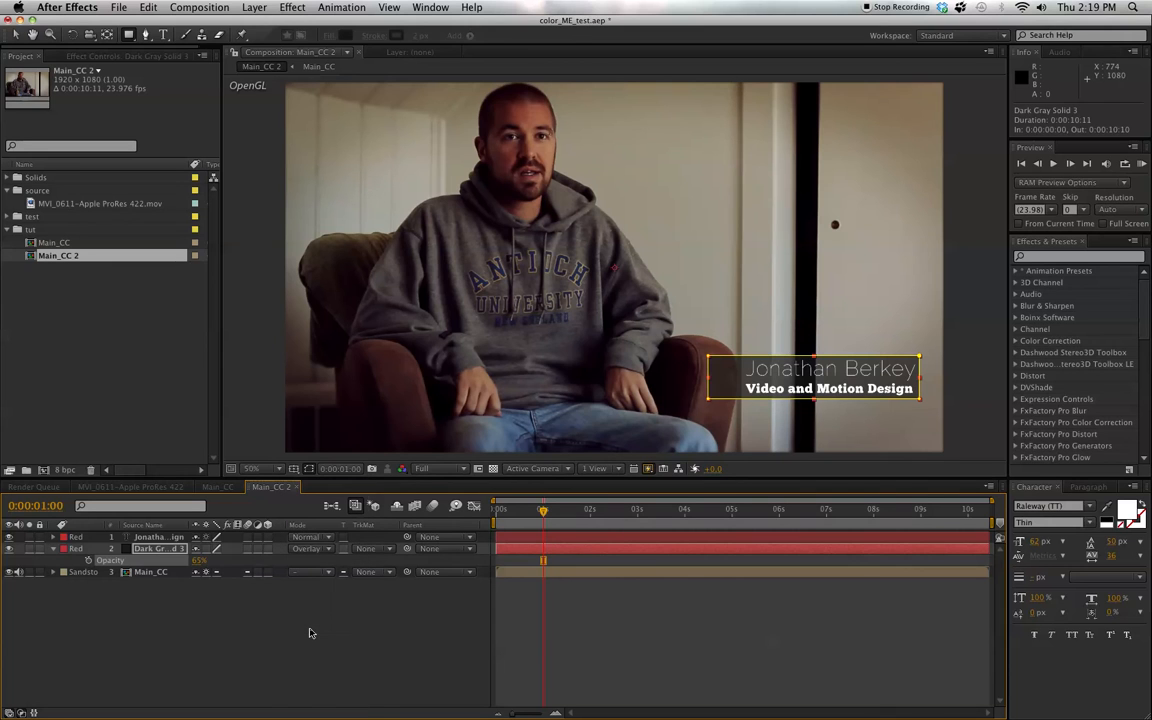
{"action": "left_click", "coordinate": [407, 668]}
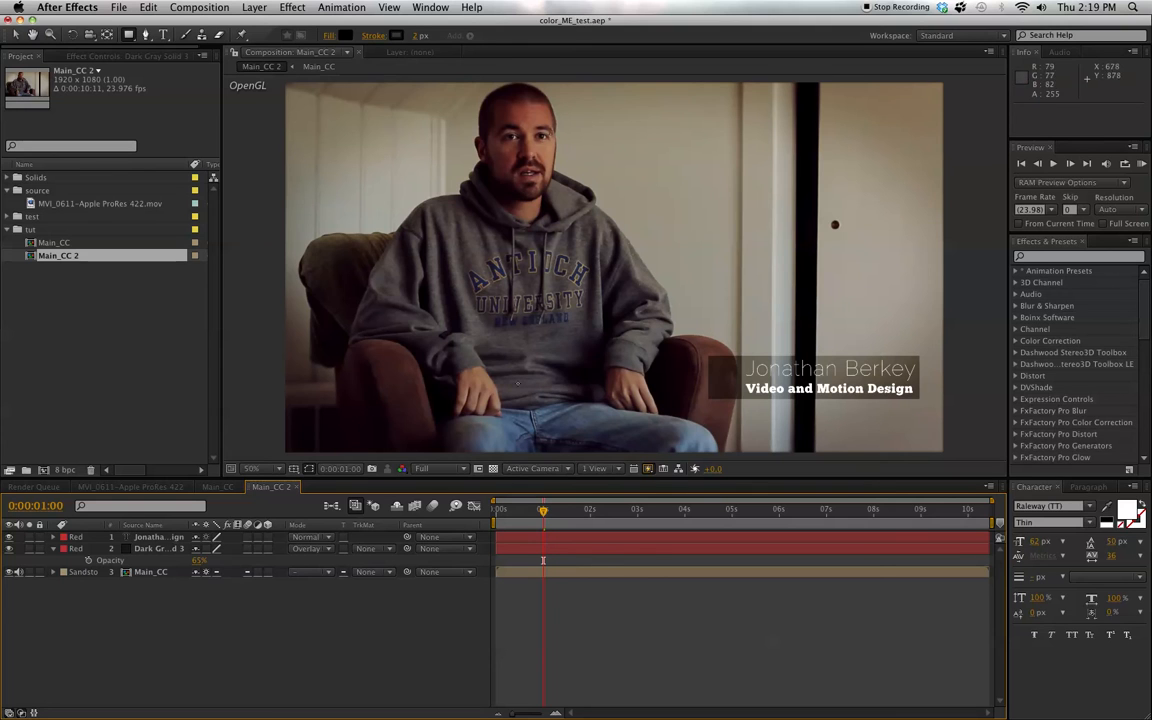
- Move the title text and the dark box together about 14 px to the right, keeping their height
{"action": "key", "text": "v"}
{"action": "left_click", "coordinate": [341, 668]}
{"action": "left_click", "coordinate": [166, 539]}
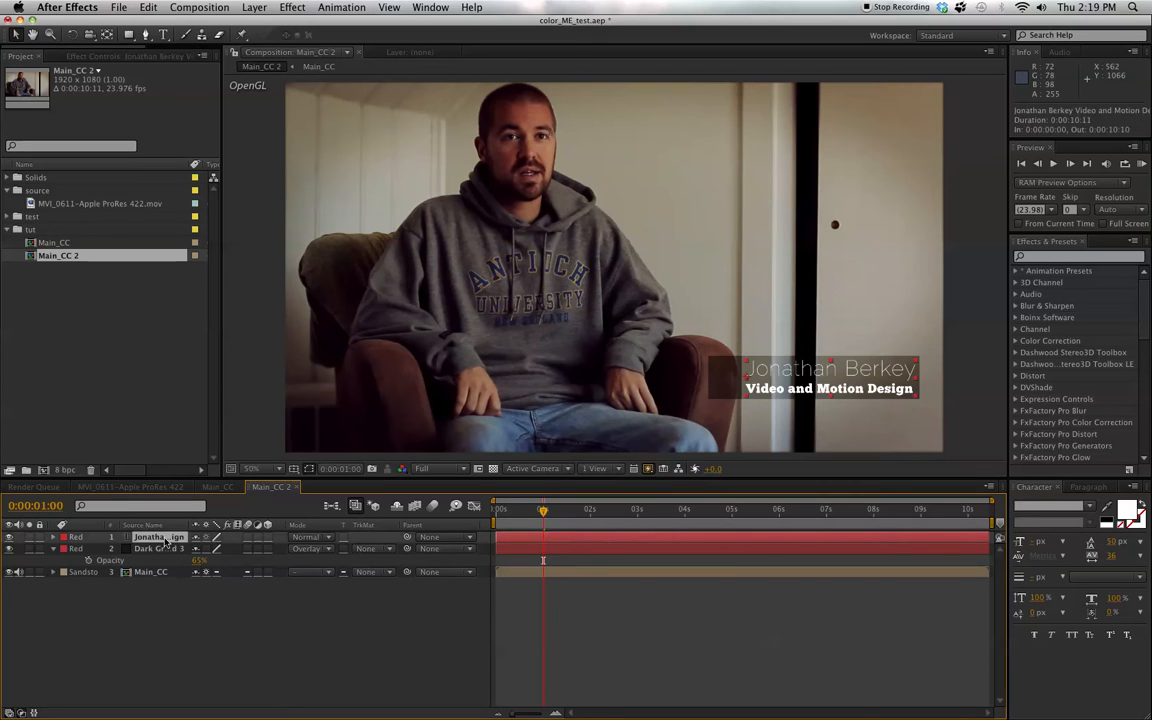
{"action": "left_click", "coordinate": [160, 550], "text": "shift"}
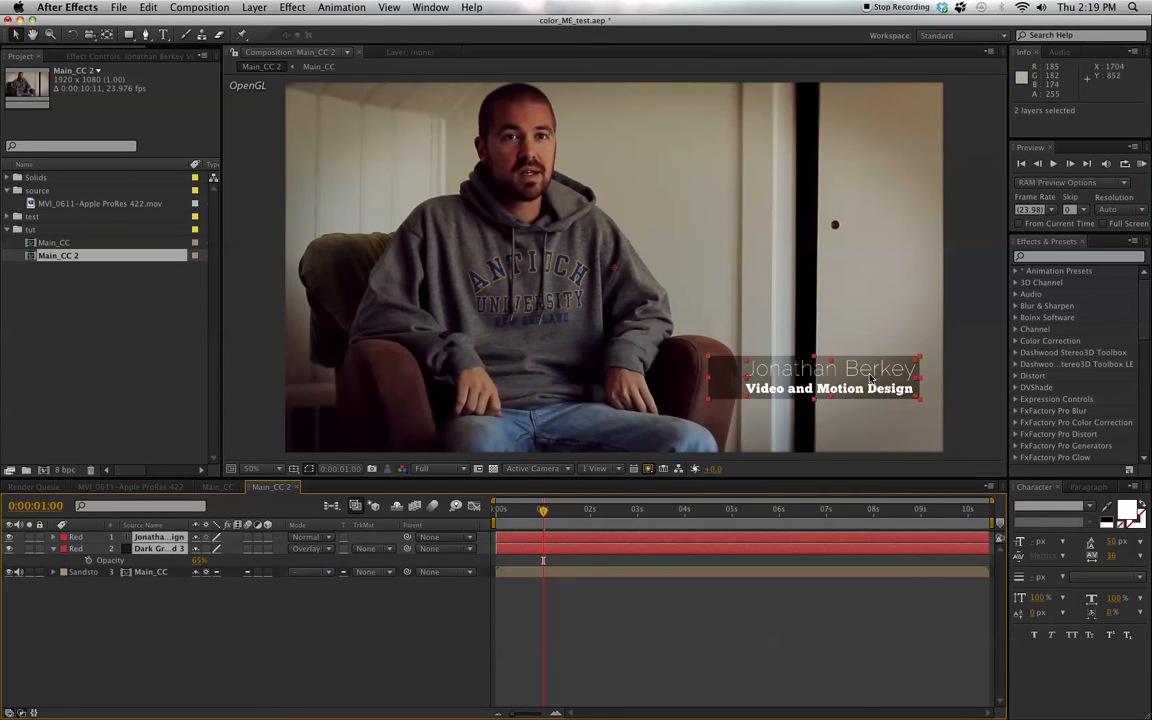
{"action": "mouse_move", "coordinate": [868, 378]}
{"action": "left_mouse_down"}
{"action": "mouse_move", "coordinate": [911, 378]}
{"action": "mouse_move", "coordinate": [875, 378]}
{"action": "left_mouse_up"}
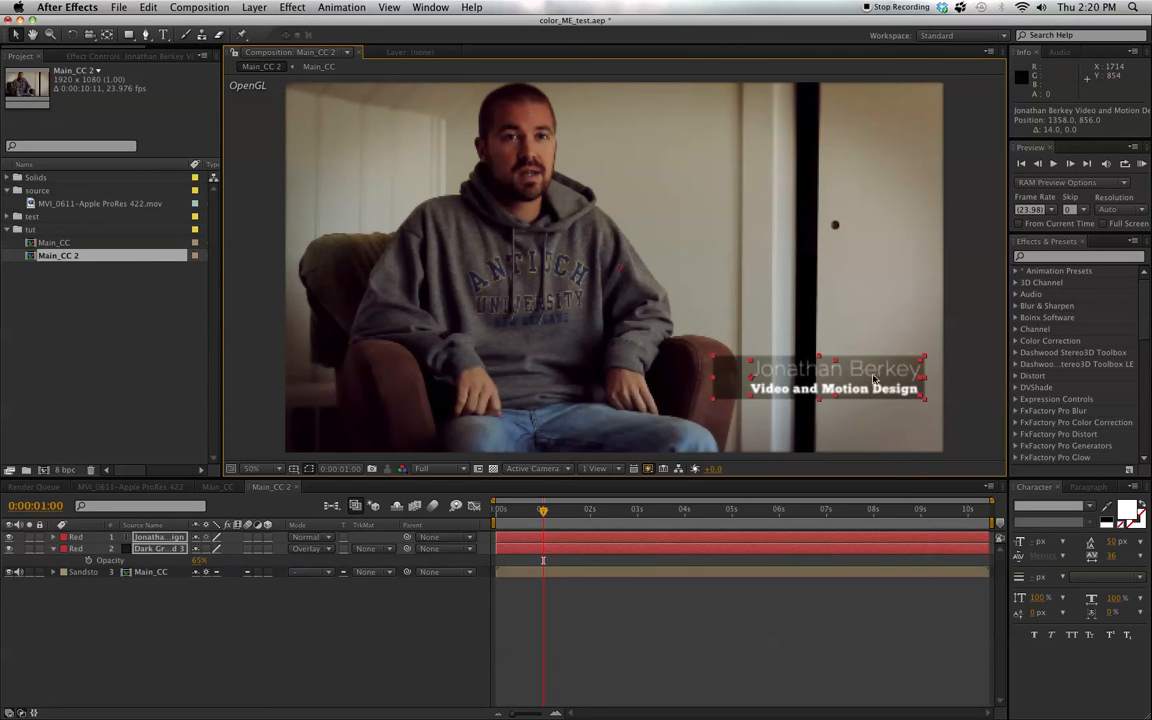
{"action": "left_click", "coordinate": [397, 610]}
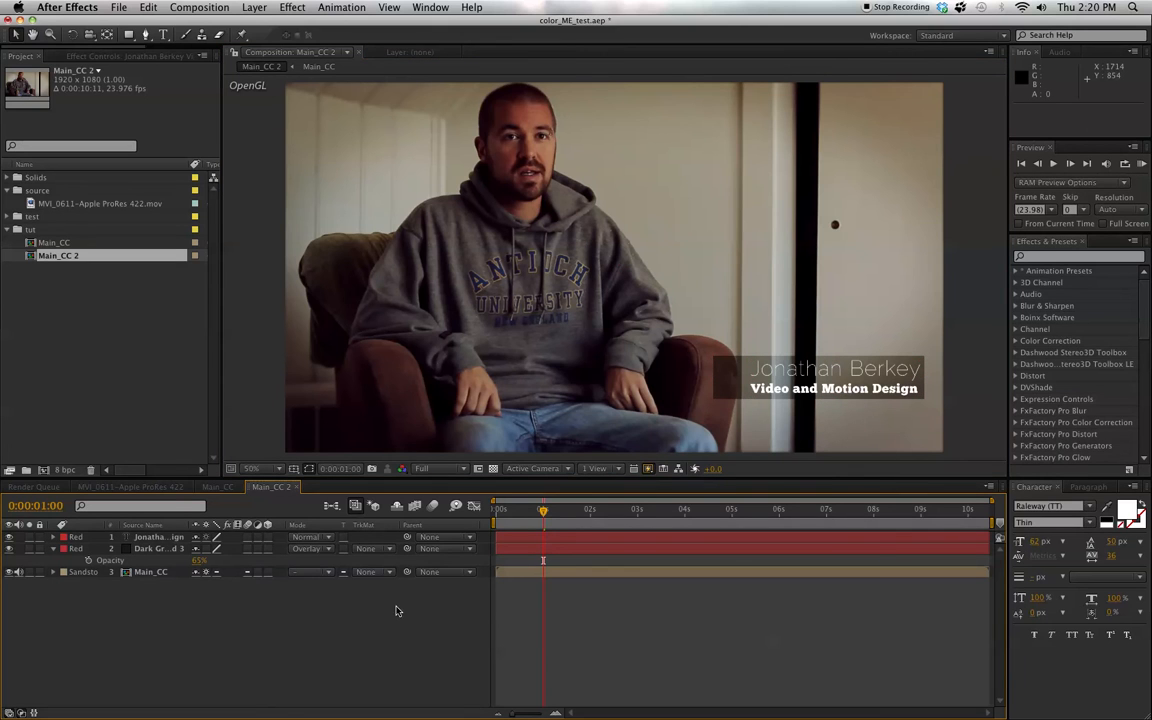
- Place a duplicate of the Main_CC footage layer at the top of the layer stack, with audio muted on both copies
{"action": "left_click", "coordinate": [152, 572]}
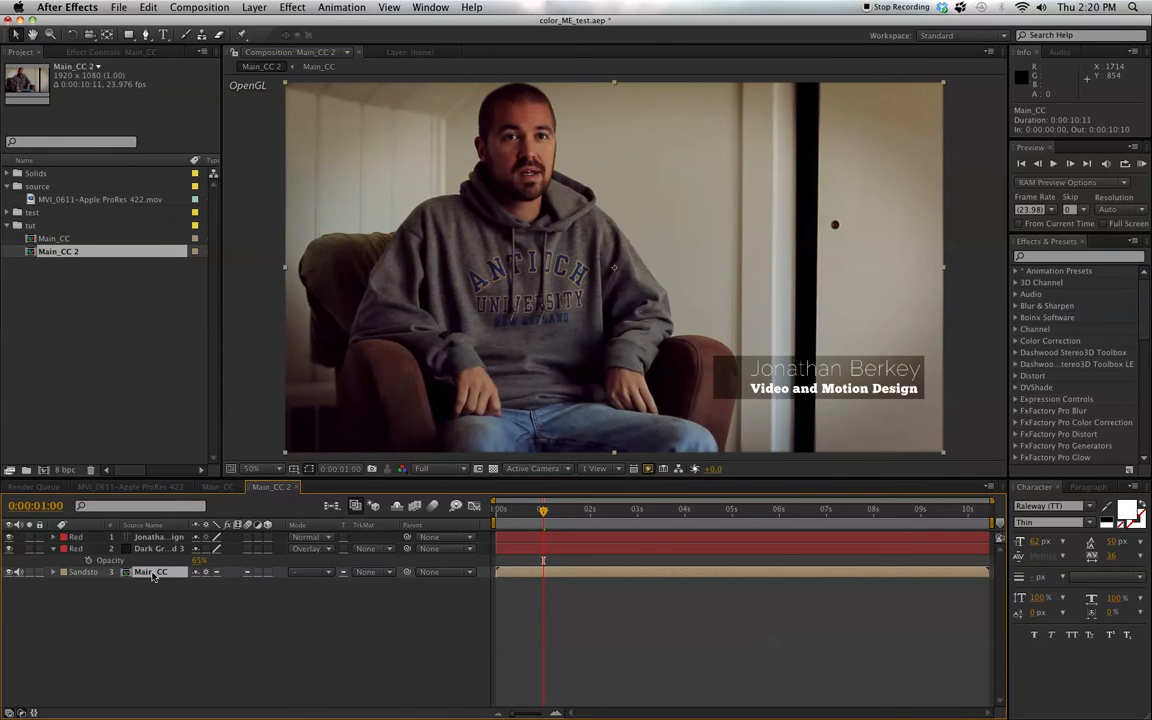
{"action": "key", "text": "super+d"}
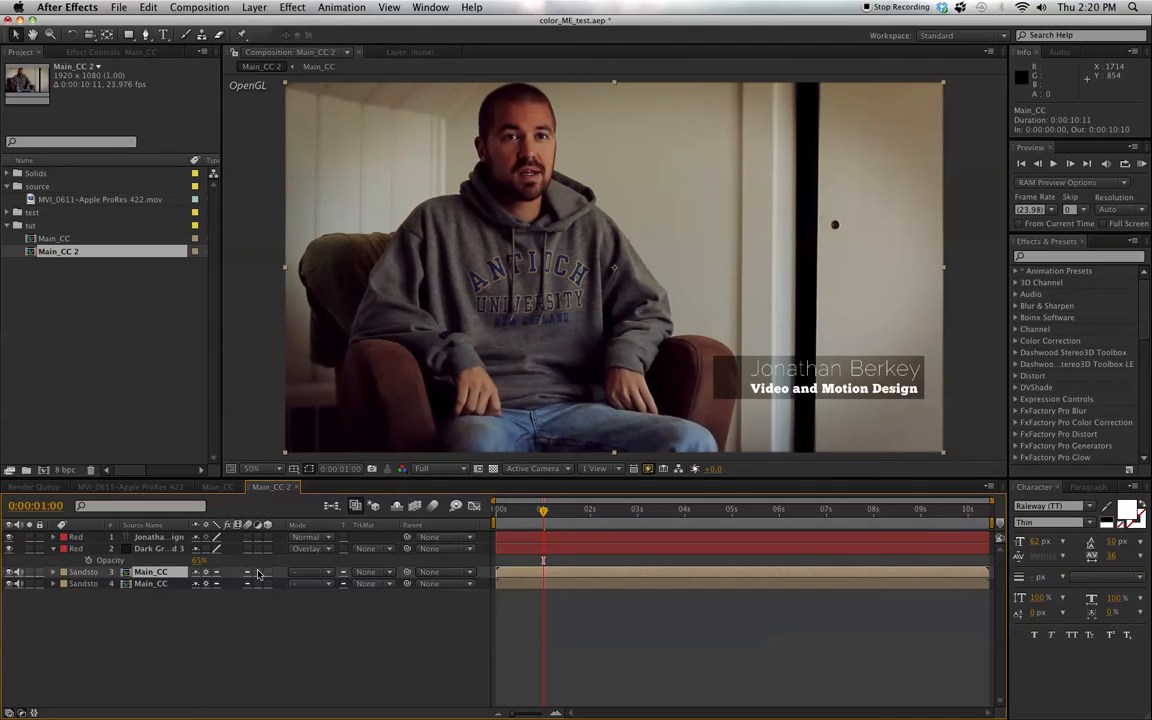
{"action": "left_click_drag", "start_coordinate": [19, 572], "coordinate": [27, 595]}
{"action": "left_click_drag", "start_coordinate": [152, 572], "coordinate": [158, 538]}
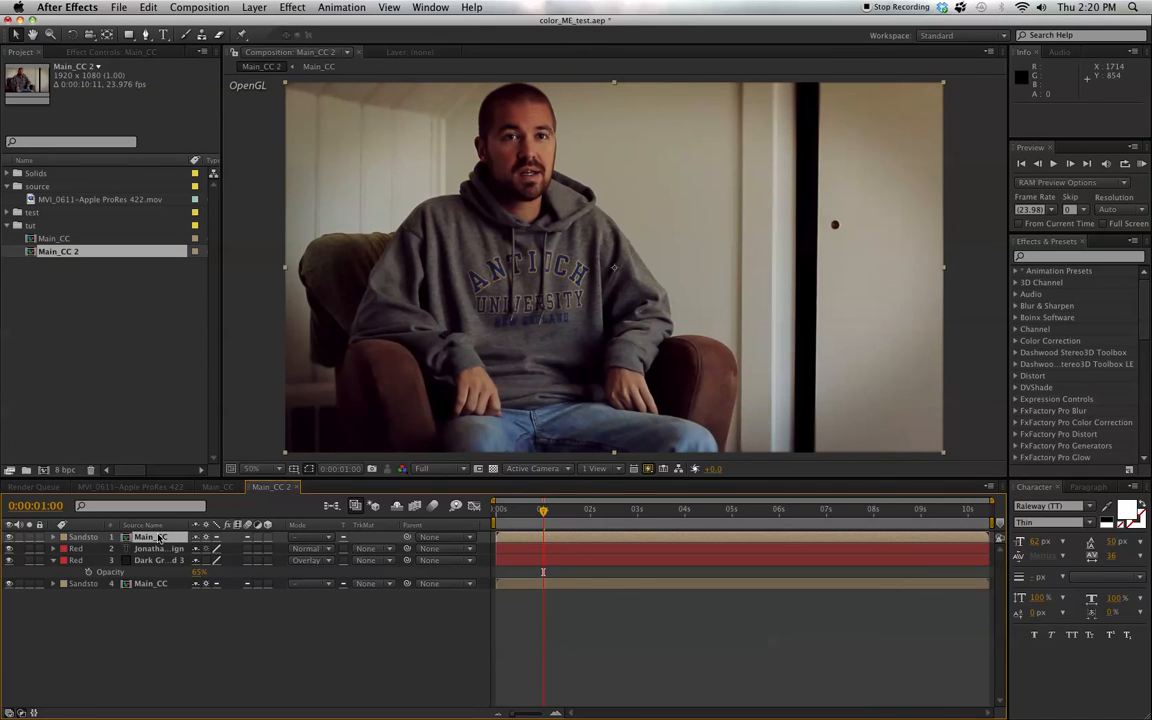
- Frame the armrest nearest the door at 100% magnification and activate the Pen tool for masking the duplicate footage
{"action": "key", "text": "period"}
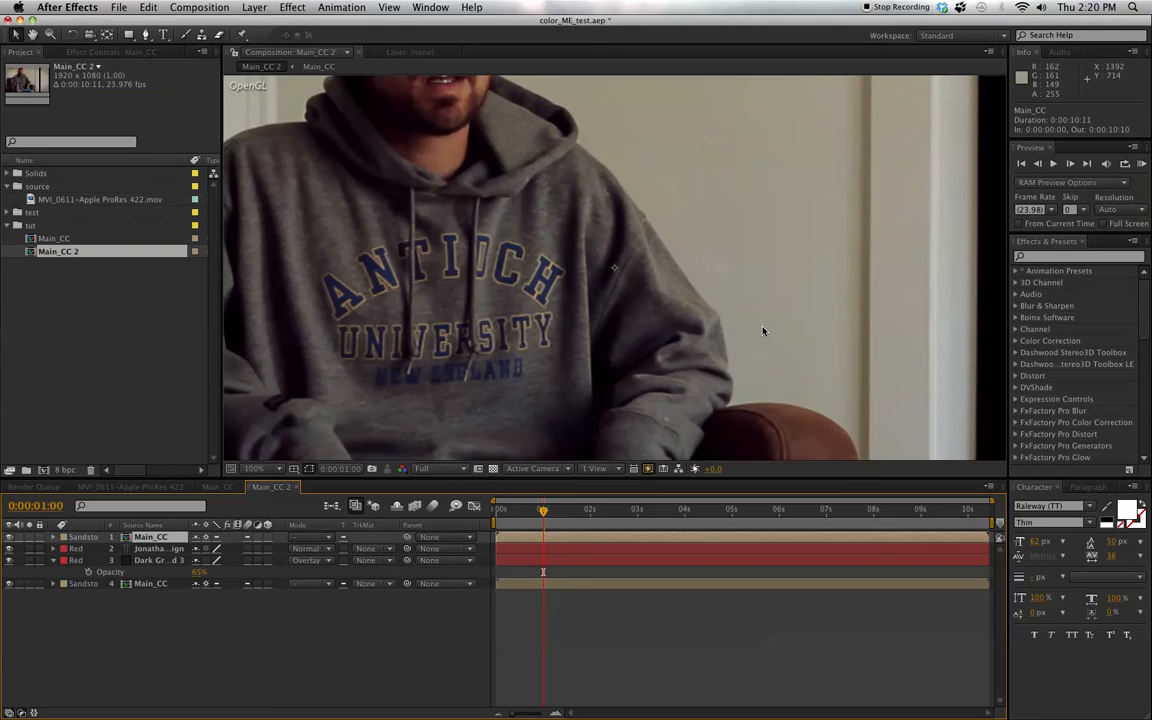
{"action": "key", "text": "h"}
{"action": "left_click_drag", "start_coordinate": [703, 314], "coordinate": [678, 162]}
{"action": "key", "text": "v"}
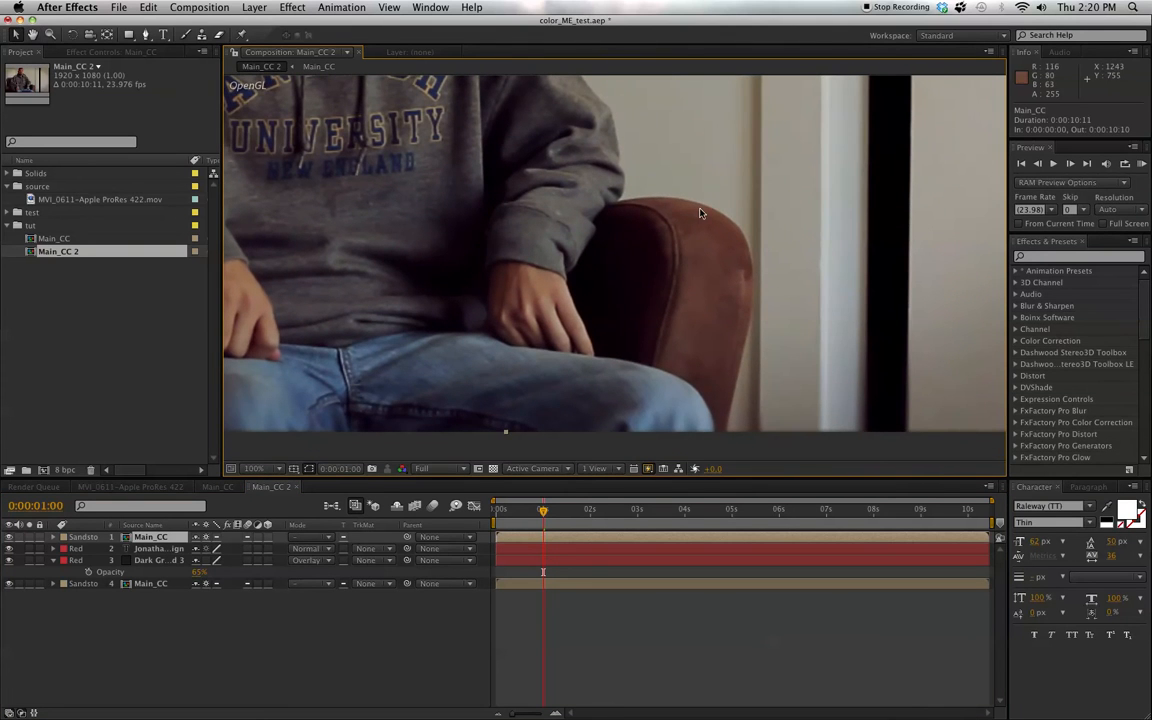
{"action": "left_click", "coordinate": [146, 35]}
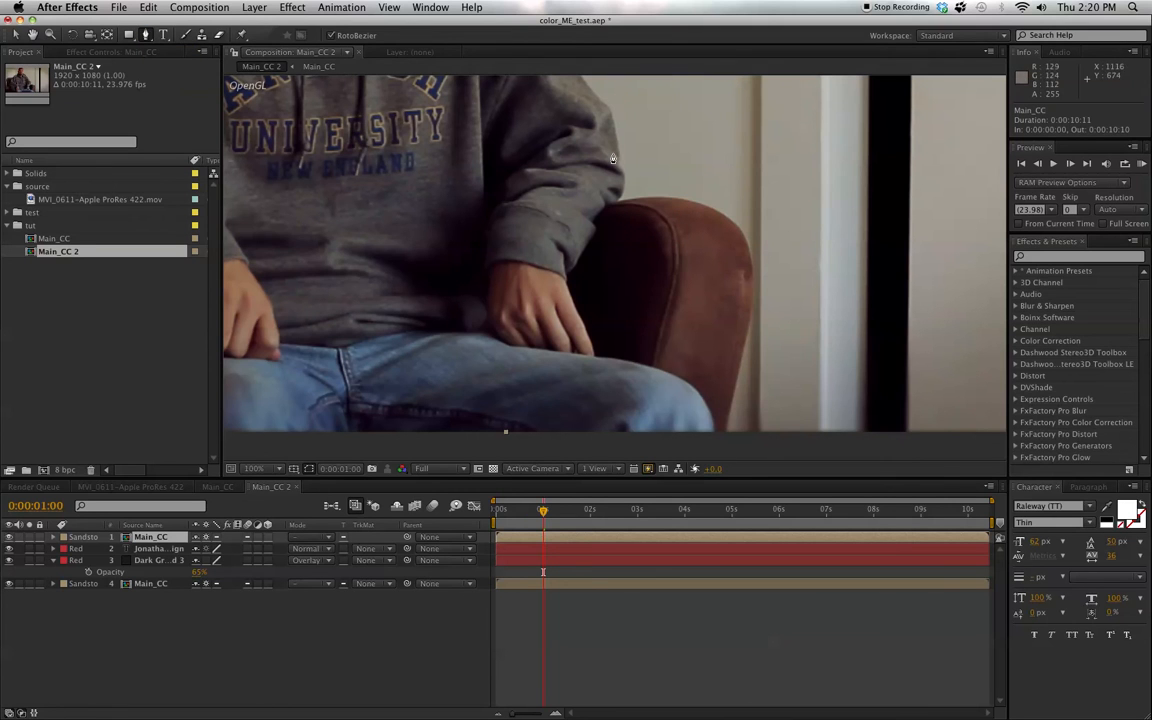
{"action": "left_click", "coordinate": [673, 199]}
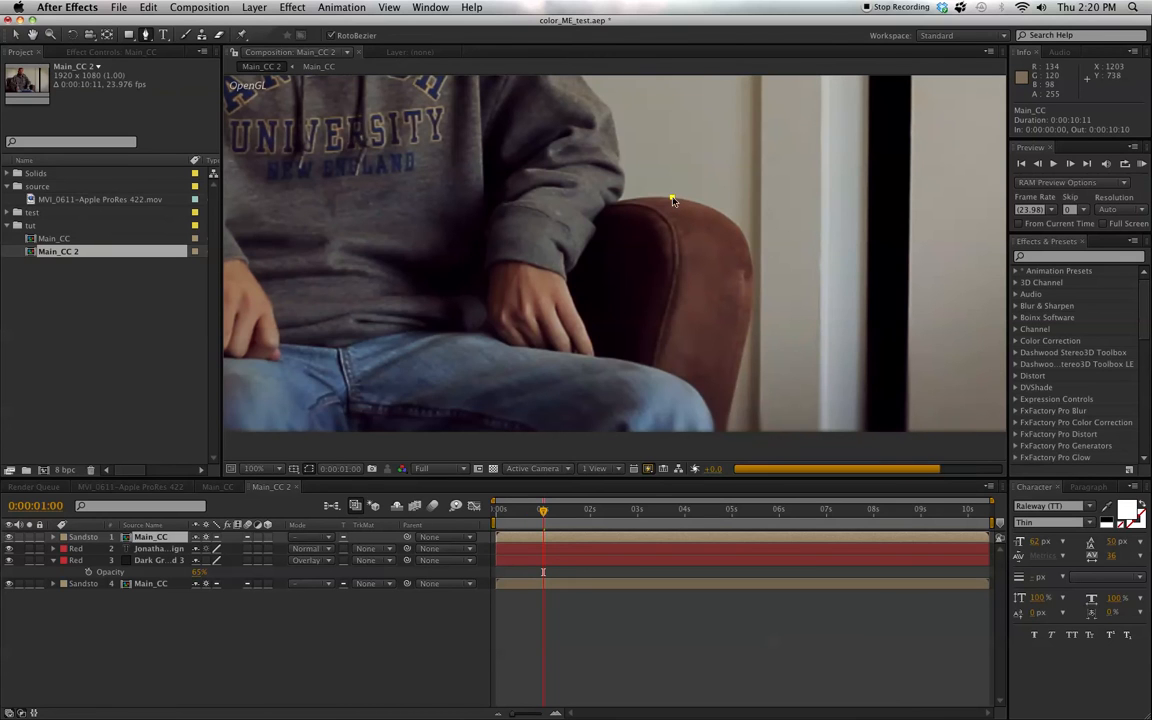
{"action": "left_click", "coordinate": [752, 268]}
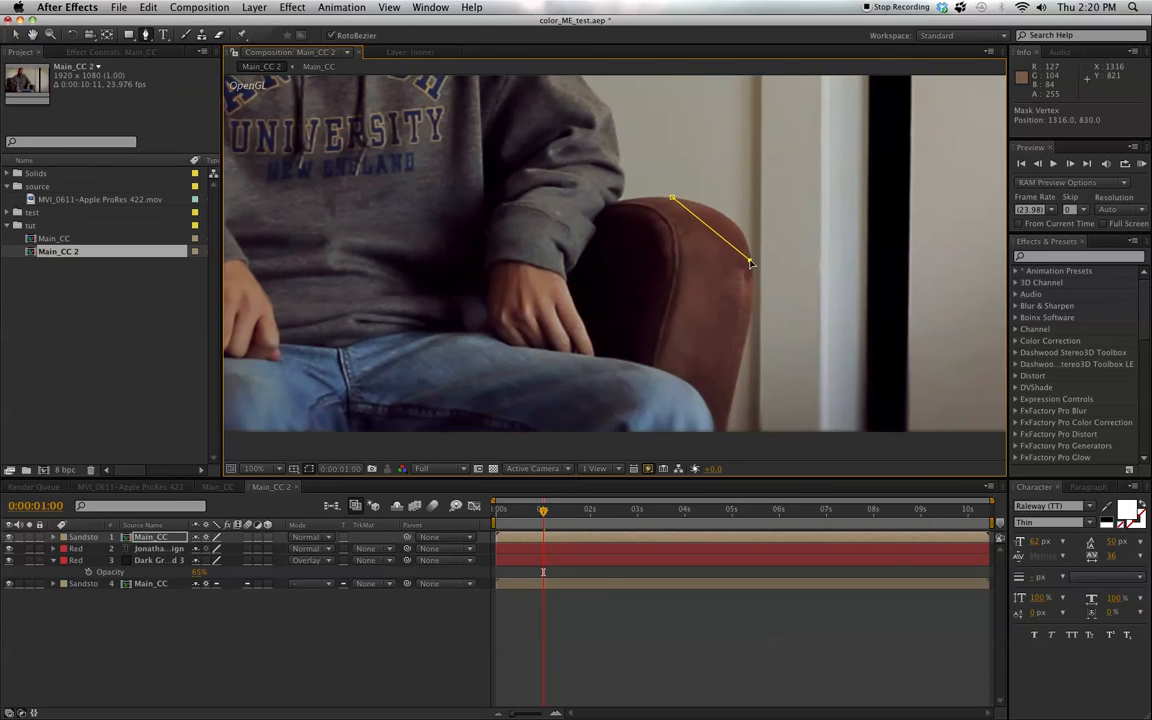
{"action": "key", "text": "super+z"}
{"action": "key", "text": "super+z"}
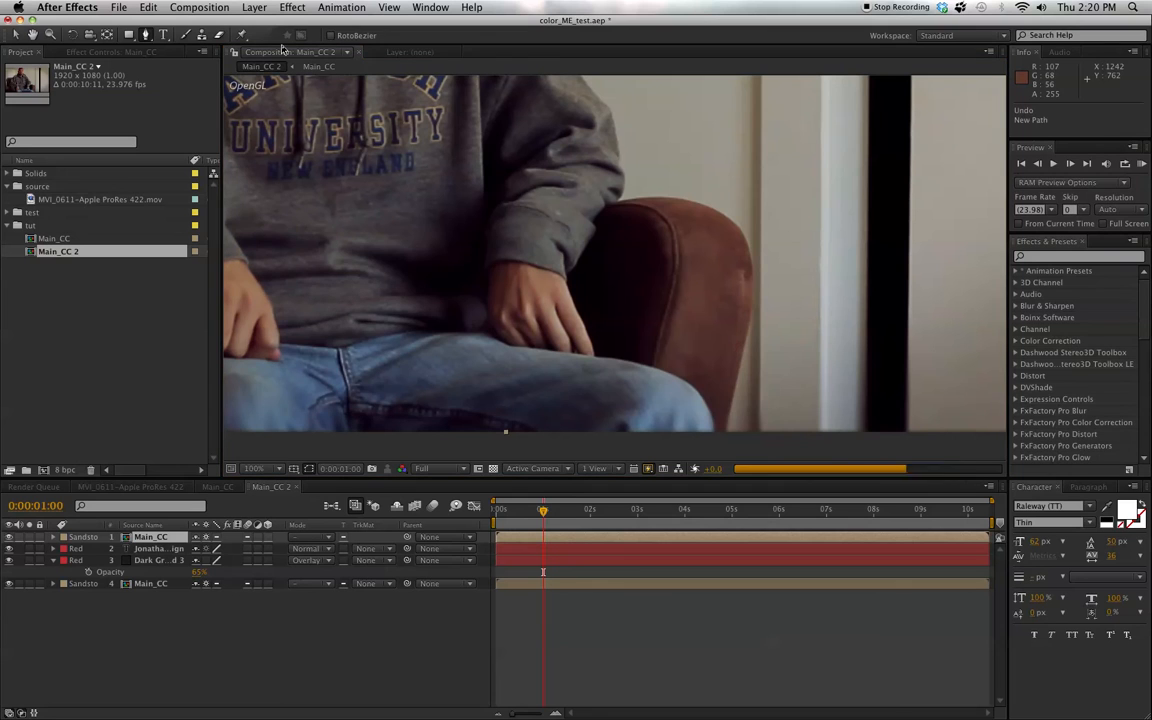
- With RotoBezier off, trace the armrest's curved outer edge on the duplicate footage using seven mask vertices, from its top downward
{"action": "left_click", "coordinate": [677, 199]}
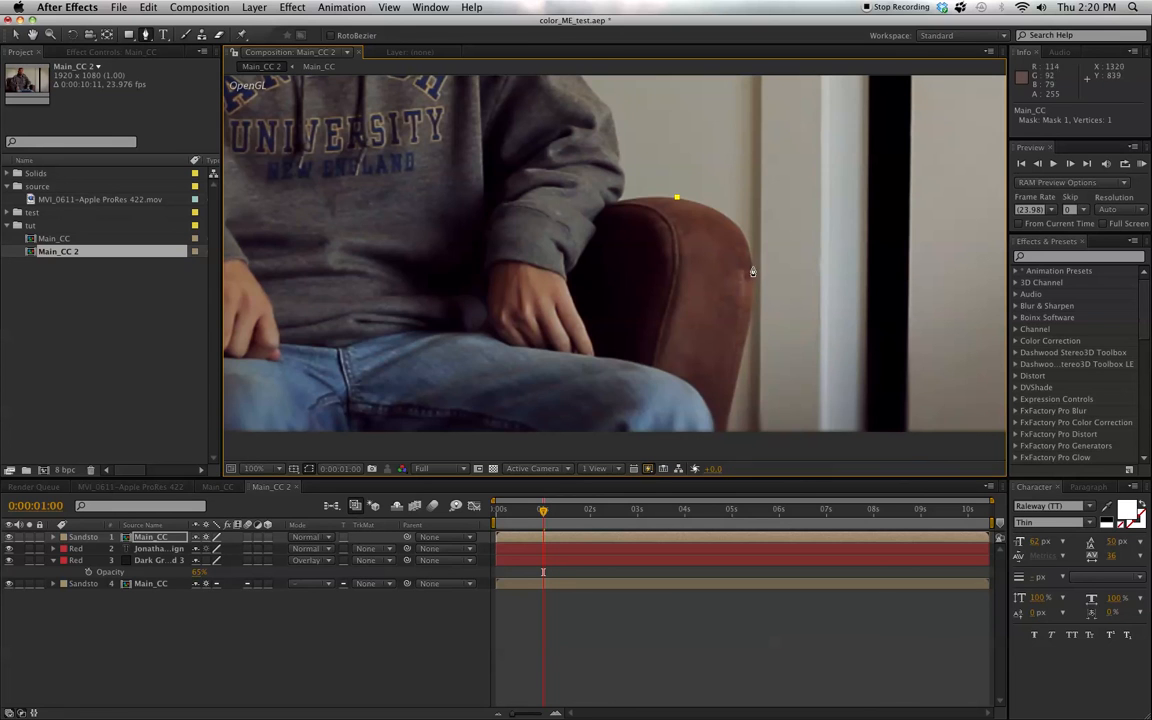
{"action": "left_click_drag", "start_coordinate": [752, 268], "coordinate": [757, 337]}
{"action": "mouse_move", "coordinate": [755, 280]}
{"action": "left_mouse_down"}
{"action": "mouse_move", "coordinate": [753, 330]}
{"action": "mouse_move", "coordinate": [753, 268]}
{"action": "left_mouse_up"}
{"action": "left_click", "coordinate": [753, 283]}
{"action": "left_click", "coordinate": [752, 299]}
{"action": "left_click", "coordinate": [749, 327]}
{"action": "left_click", "coordinate": [740, 362]}
- Extend the armrest mask past the frame's right edge and close it around the title area with two more vertices
{"action": "key", "text": "comma"}
{"action": "left_click_drag", "start_coordinate": [711, 218], "coordinate": [715, 284]}
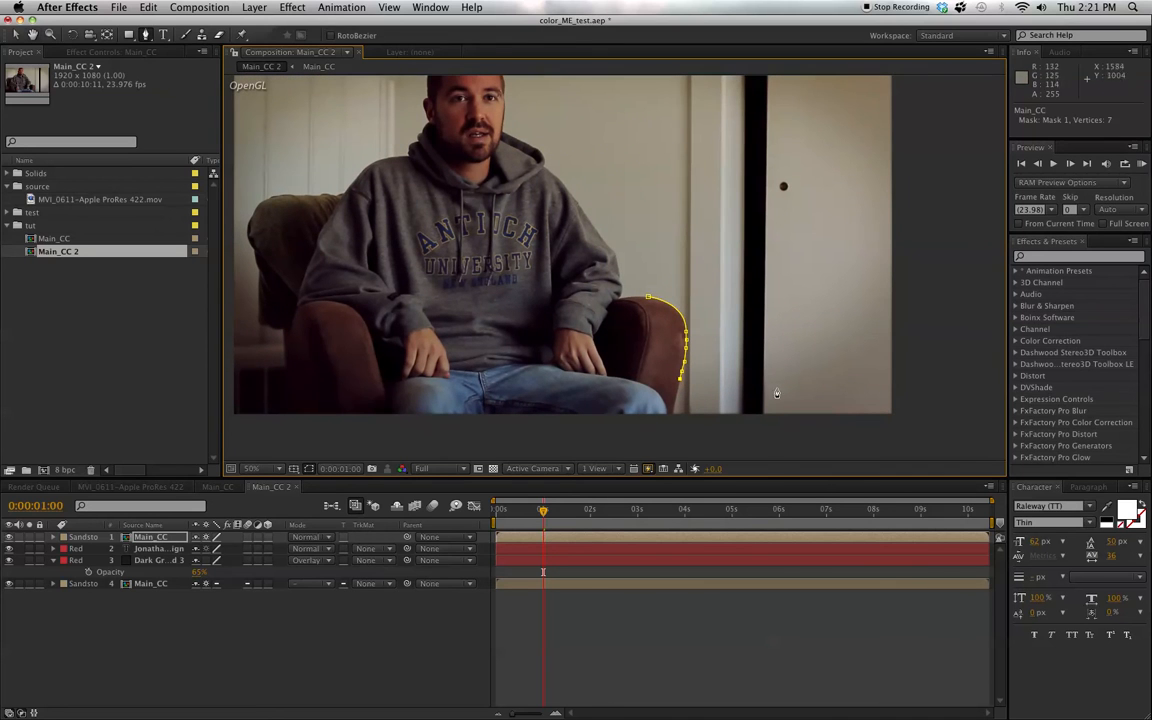
{"action": "left_click", "coordinate": [904, 382]}
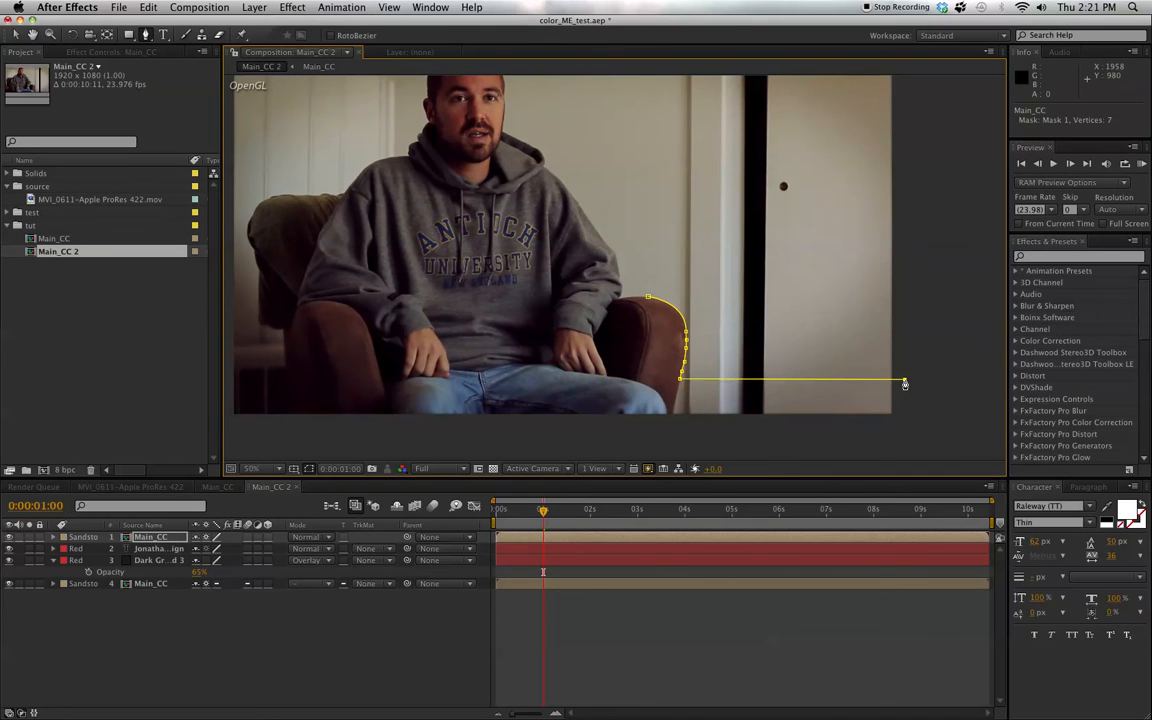
{"action": "left_click", "coordinate": [904, 290]}
{"action": "left_click", "coordinate": [649, 299]}
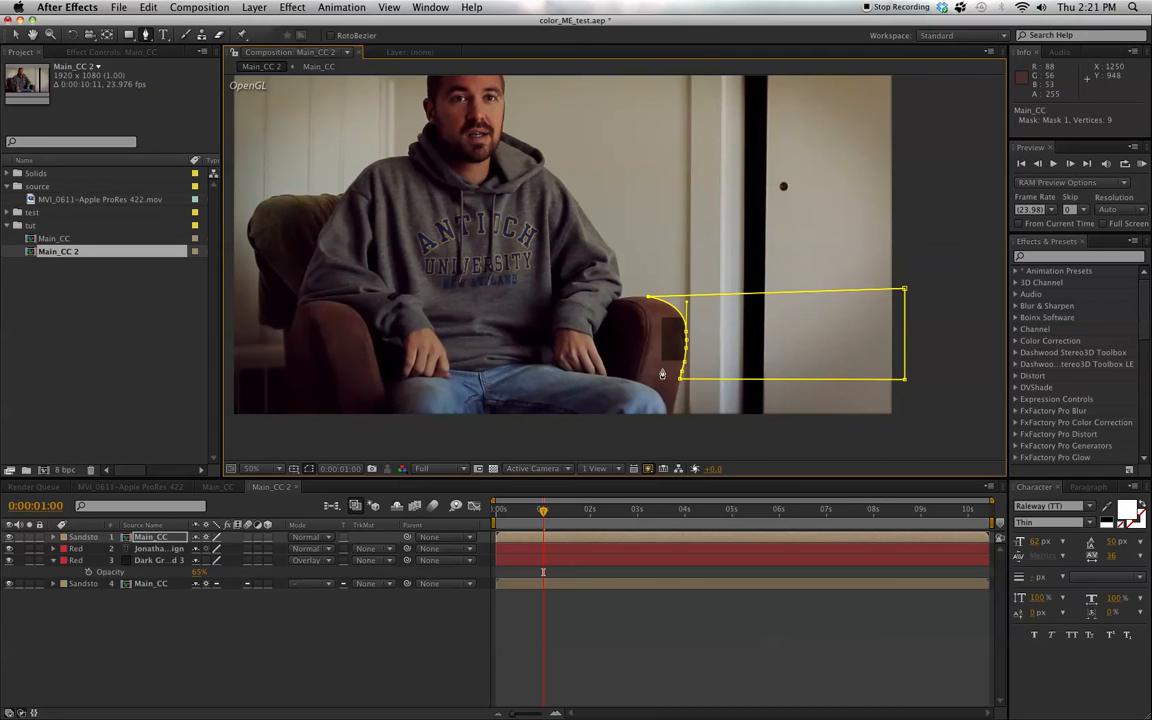
- Set the mask on the duplicate Main_CC layer to Subtract
{"action": "left_click", "coordinate": [150, 539]}
{"action": "key", "text": "m"}
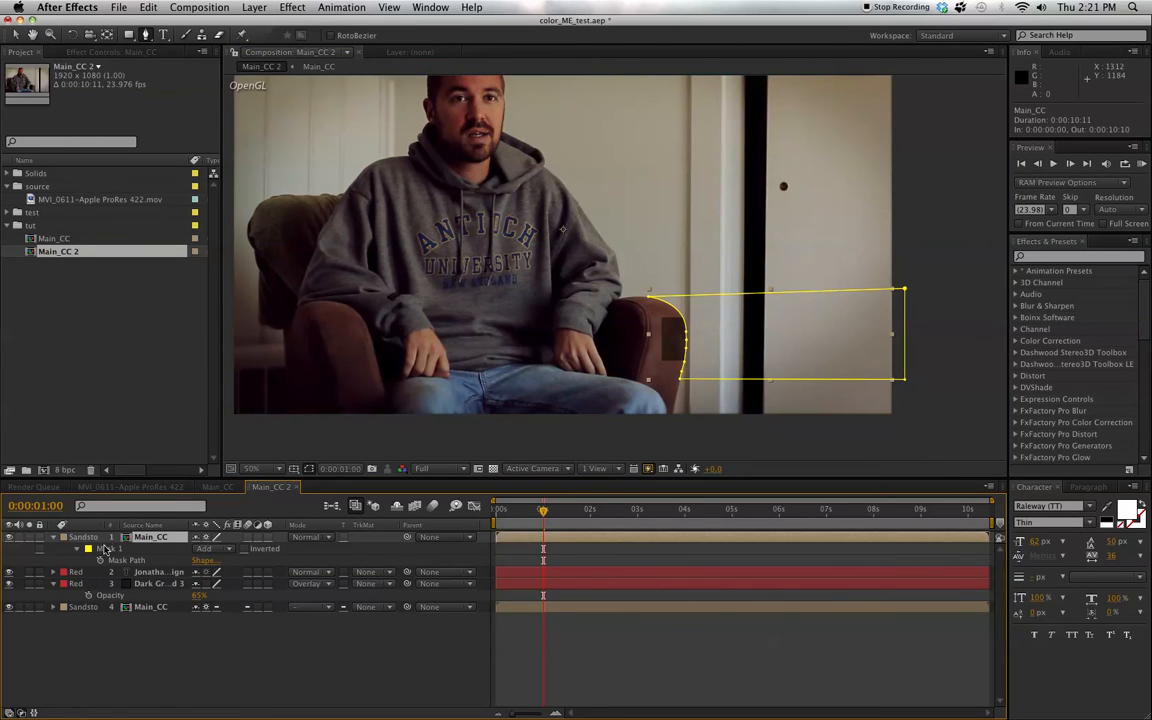
{"action": "left_click", "coordinate": [210, 549]}
{"action": "left_click", "coordinate": [229, 557]}
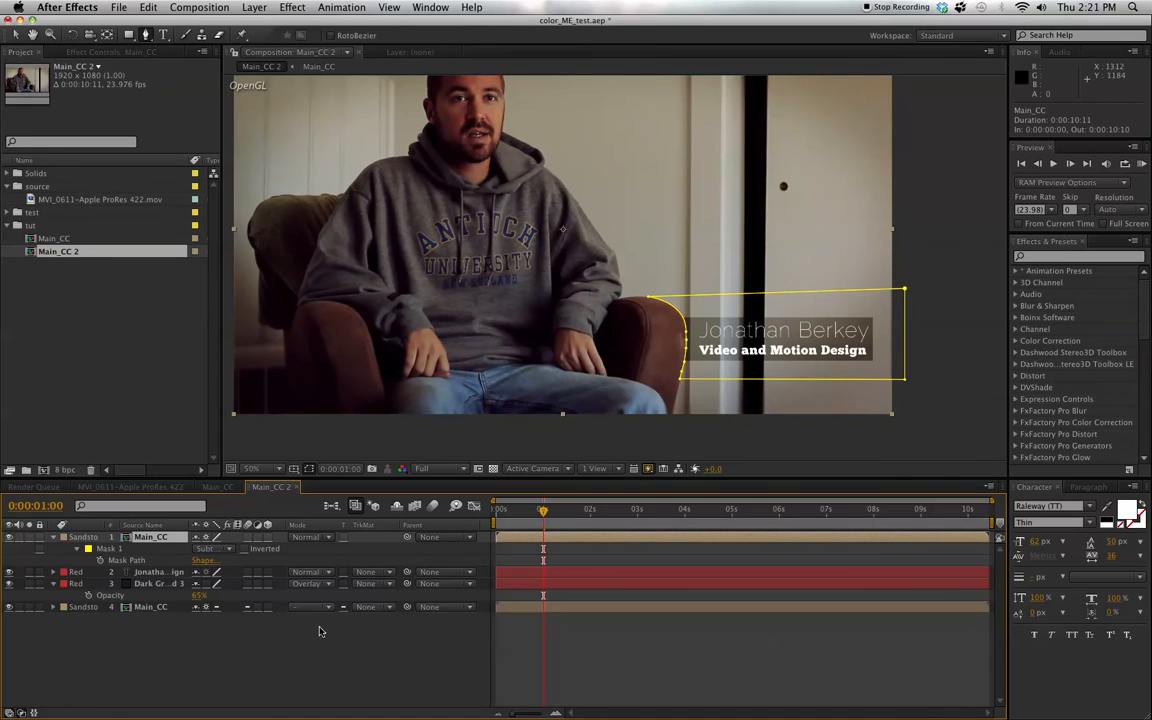
{"action": "left_click", "coordinate": [313, 662]}
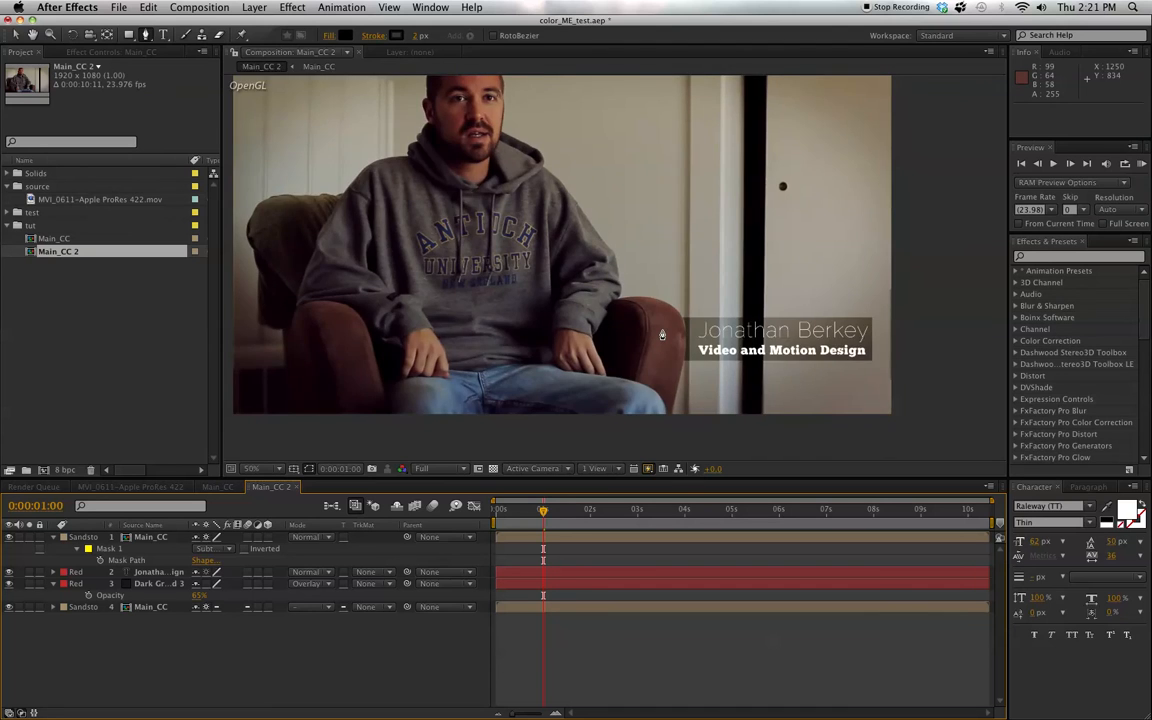
- Nudge the whole armrest mask slightly up and left, bringing its side vertex to about 1319, 836 on the armrest's edge
{"action": "scroll", "coordinate": [662, 335], "scroll_direction": "up", "scroll_amount": 2}
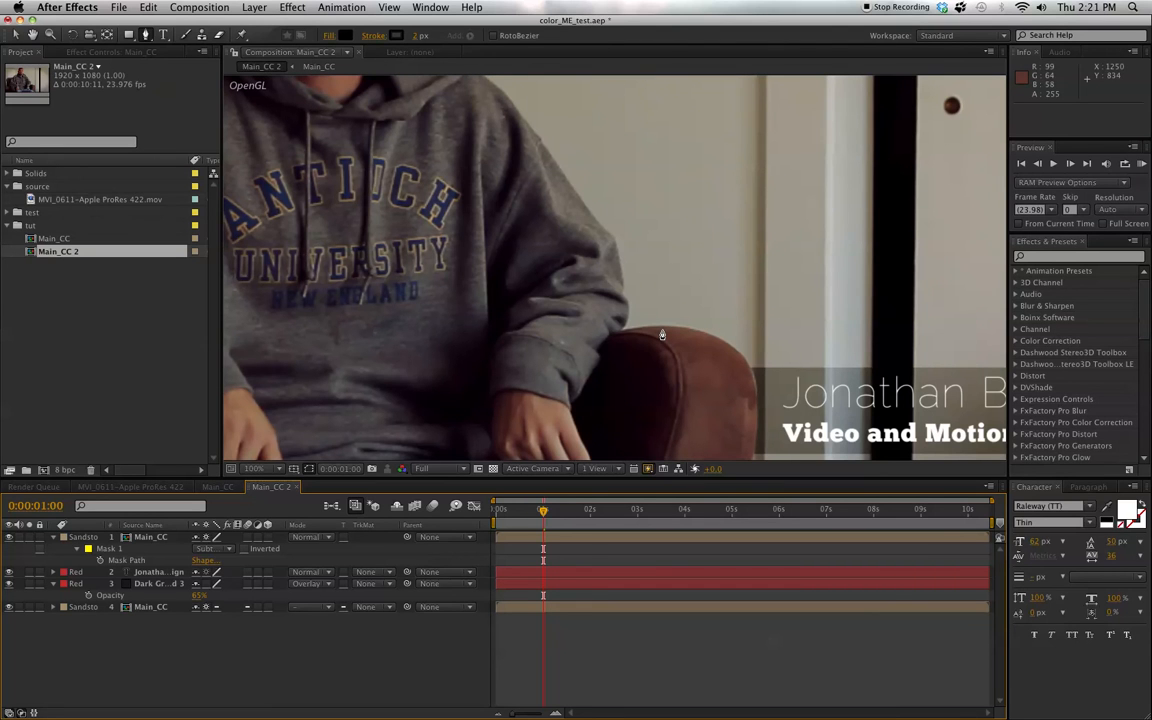
{"action": "left_click", "coordinate": [113, 549]}
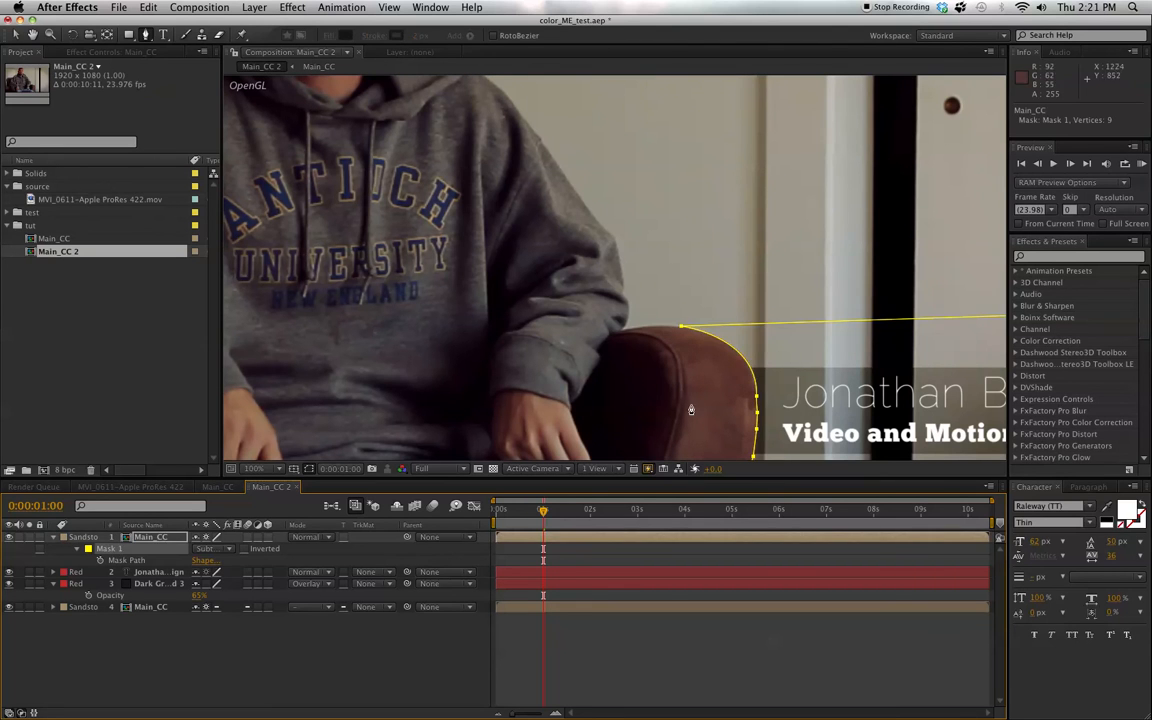
{"action": "left_click", "coordinate": [15, 36]}
{"action": "left_click", "coordinate": [756, 398]}
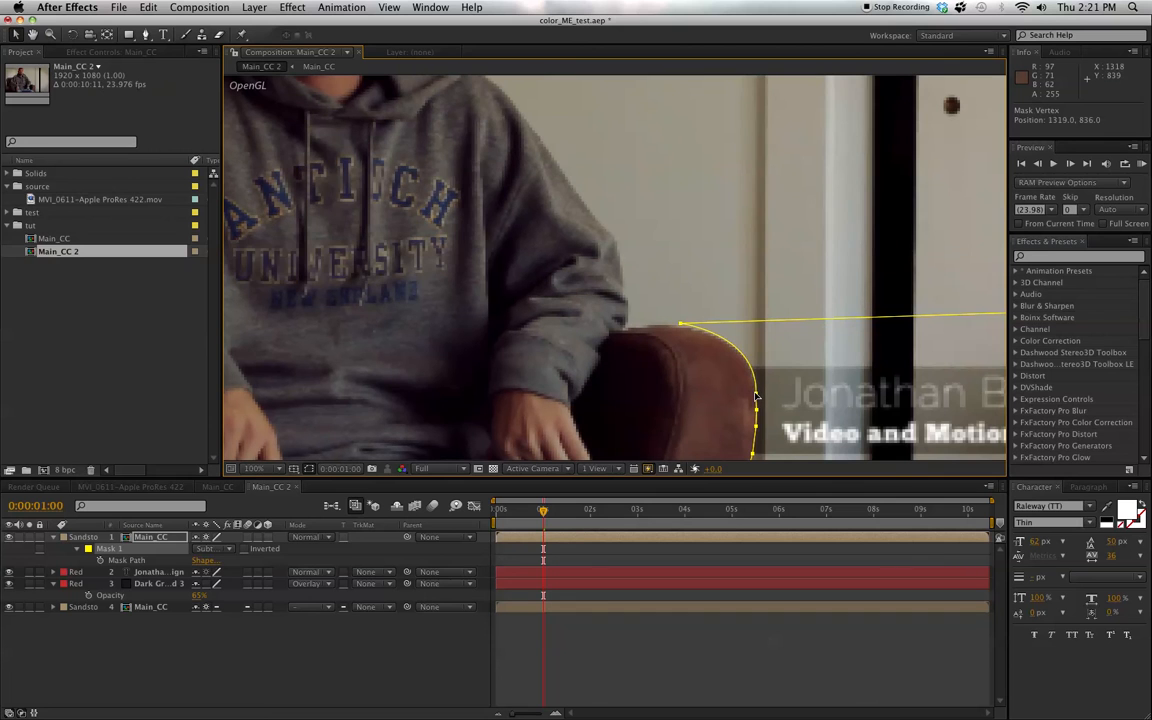
{"action": "left_click_drag", "start_coordinate": [755, 394], "coordinate": [754, 393]}
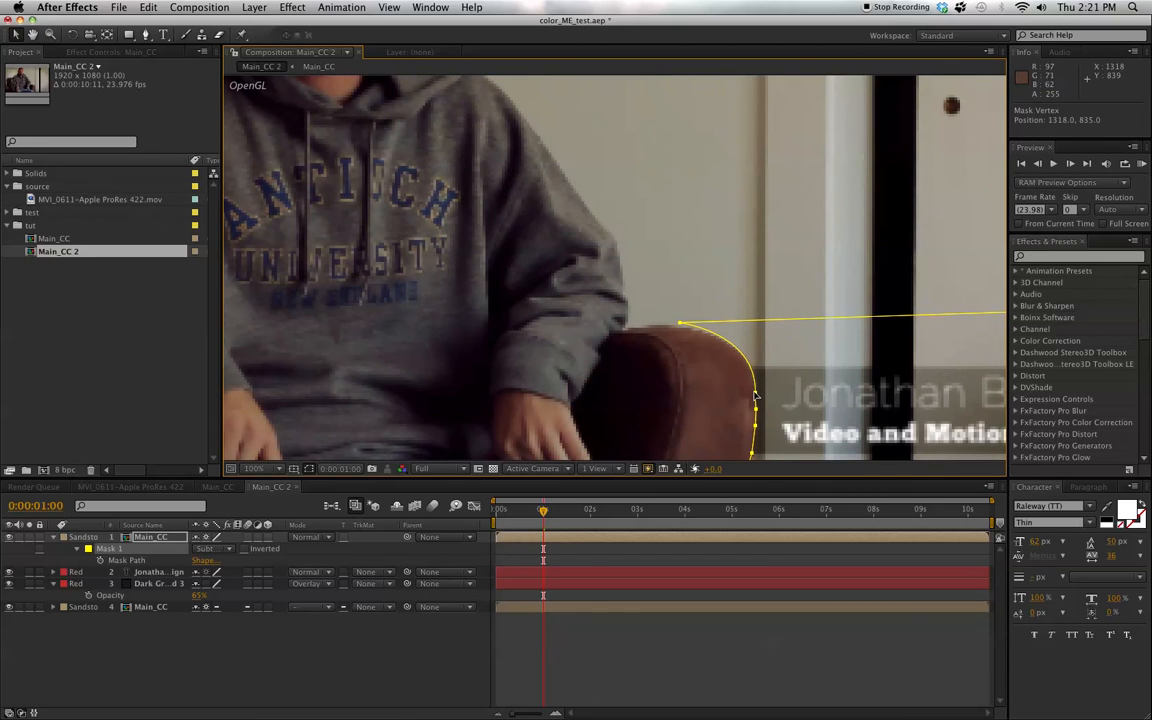
{"action": "left_click", "coordinate": [444, 678]}
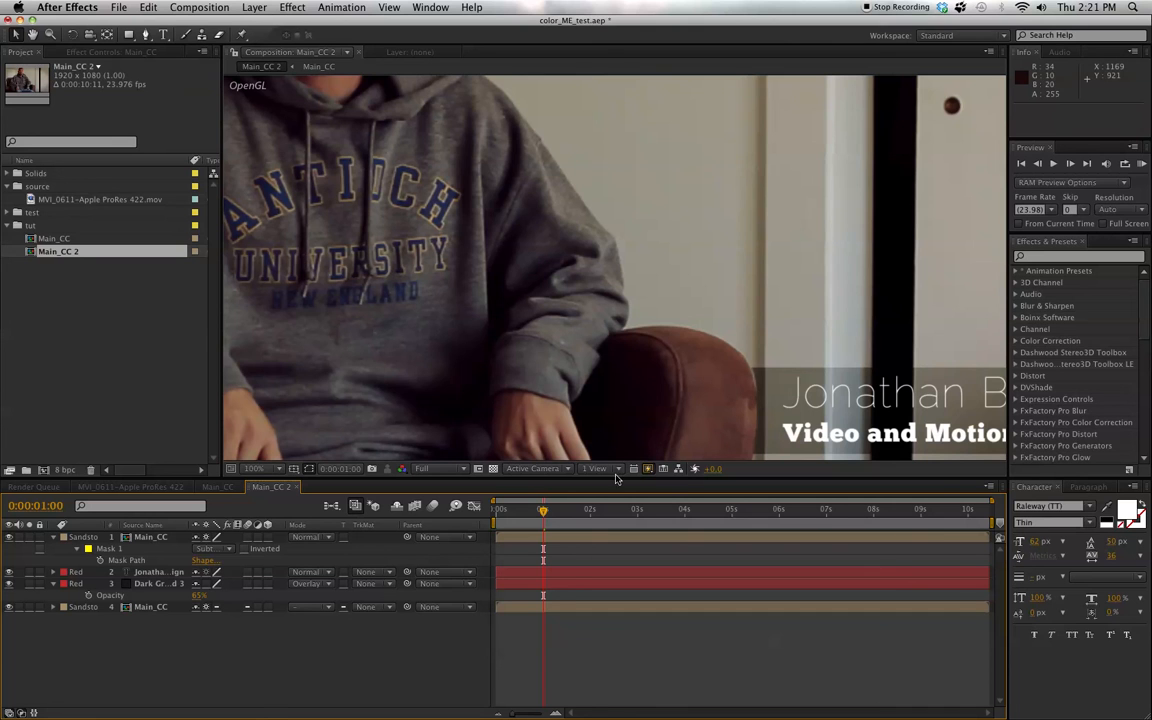
- Lower the armrest mask's top vertex slightly onto the chair edge and shift the side vertex's upper curve handle slightly up and left
{"action": "left_click", "coordinate": [136, 552]}
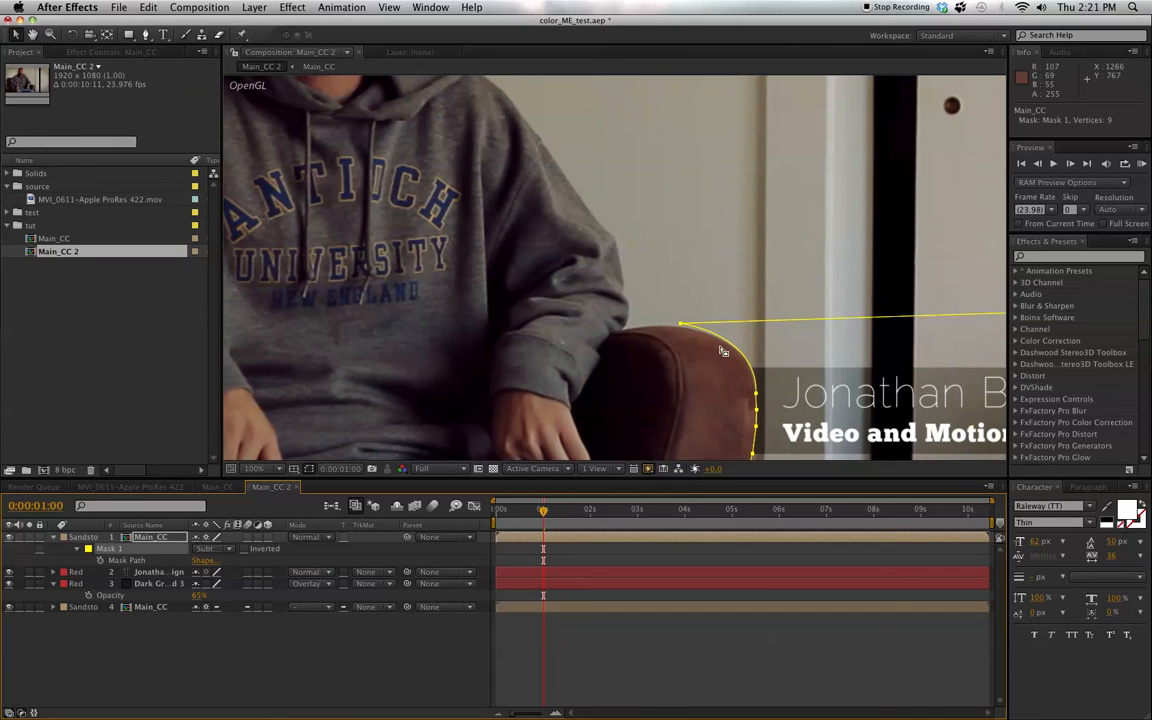
{"action": "double_click", "coordinate": [680, 325]}
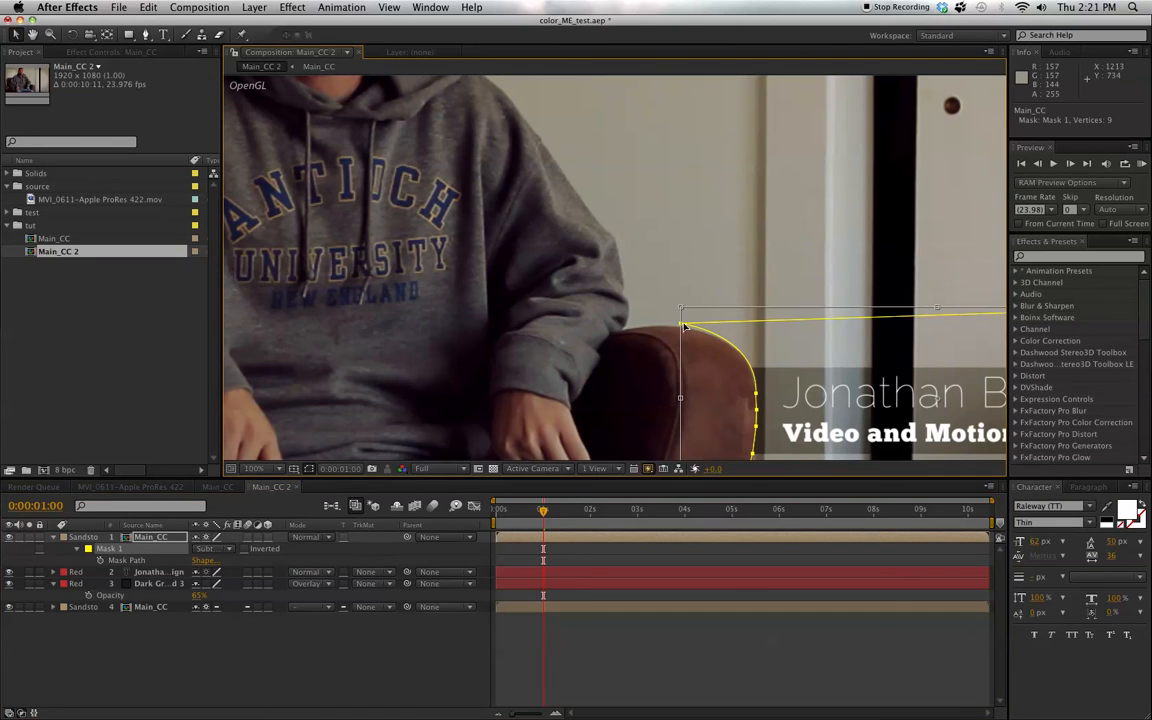
{"action": "left_click", "coordinate": [305, 655]}
{"action": "left_click", "coordinate": [107, 556]}
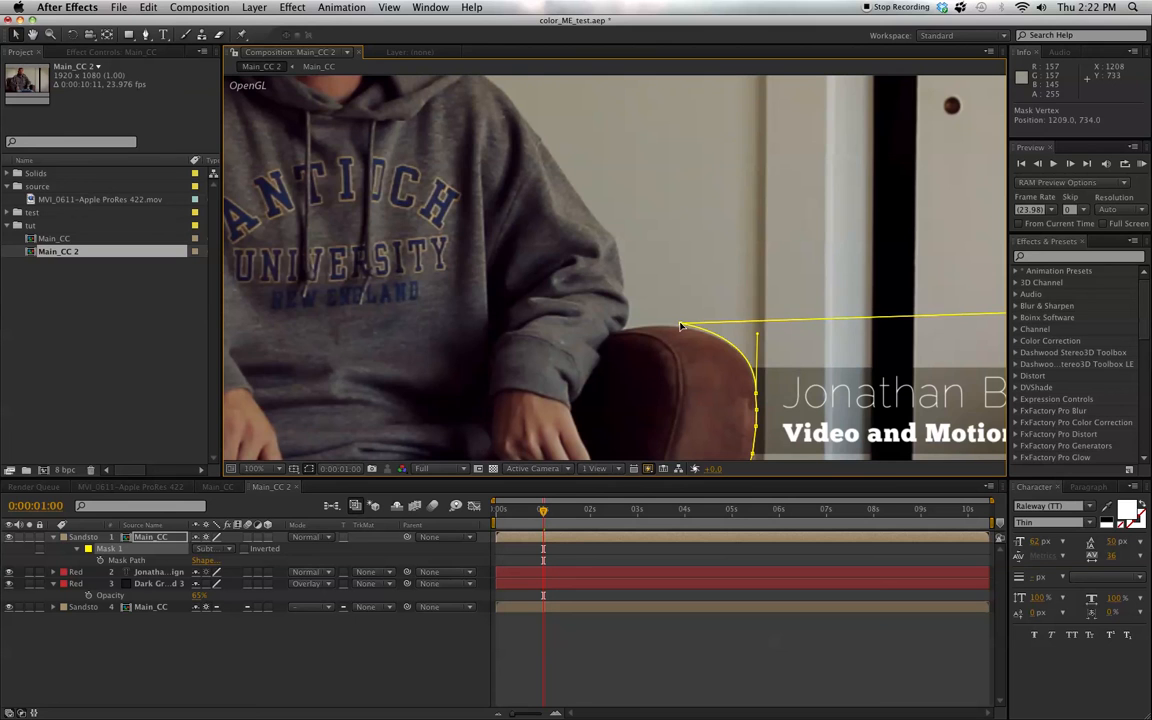
{"action": "left_click_drag", "start_coordinate": [681, 323], "coordinate": [679, 325]}
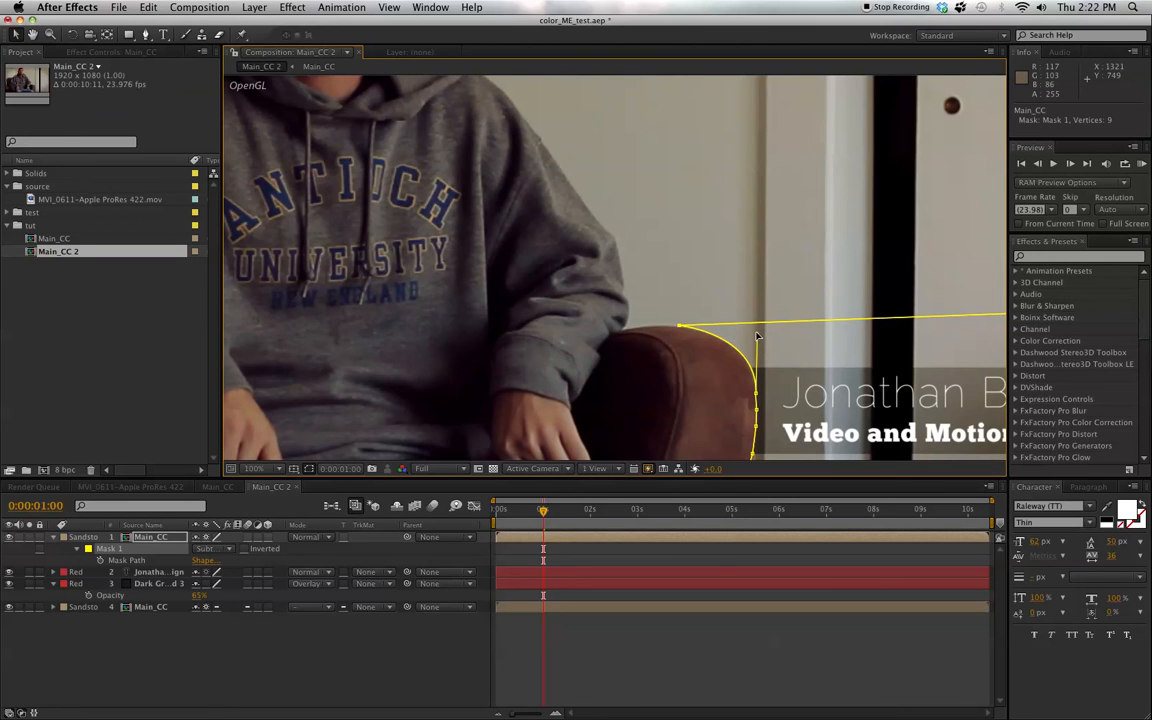
{"action": "left_click_drag", "start_coordinate": [757, 335], "coordinate": [755, 333]}
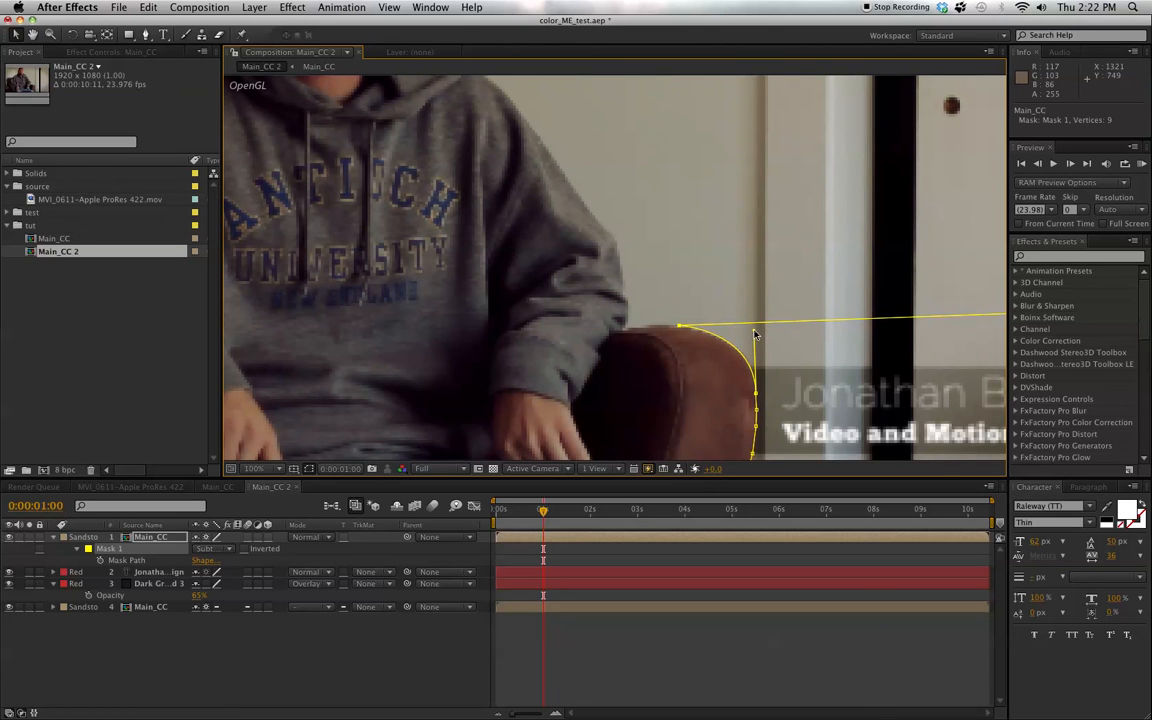
{"action": "left_click", "coordinate": [430, 646]}
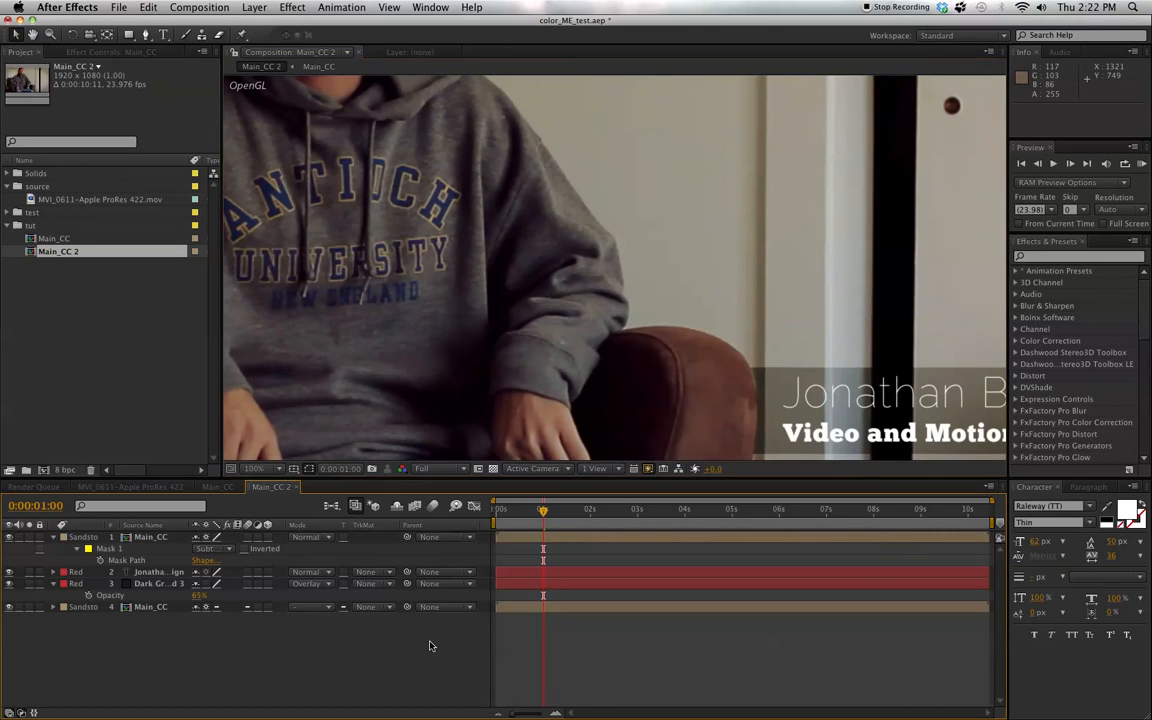
- Inspect the masked armrest edge up close and lengthen the side vertex's upper handle to refine the curve
{"action": "key", "text": "."}
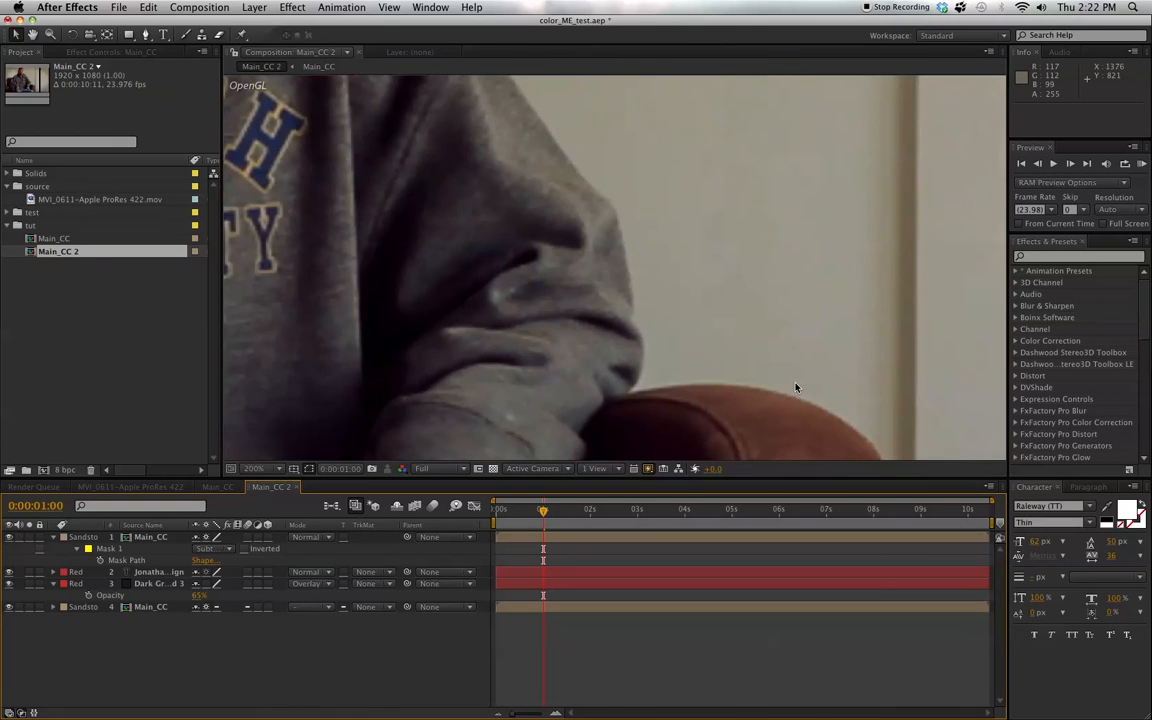
{"action": "left_click_drag", "start_coordinate": [861, 407], "coordinate": [717, 254]}
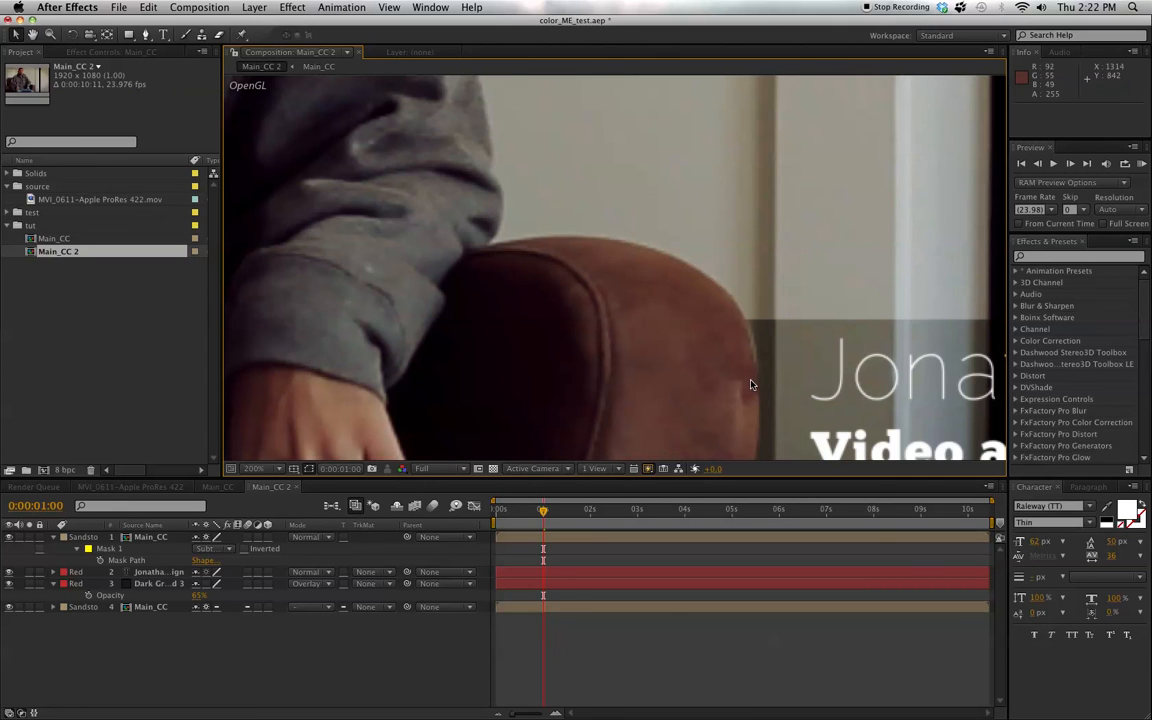
{"action": "key", "text": "comma"}
{"action": "key", "text": "comma"}
{"action": "key", "text": "comma"}
{"action": "key", "text": "comma"}
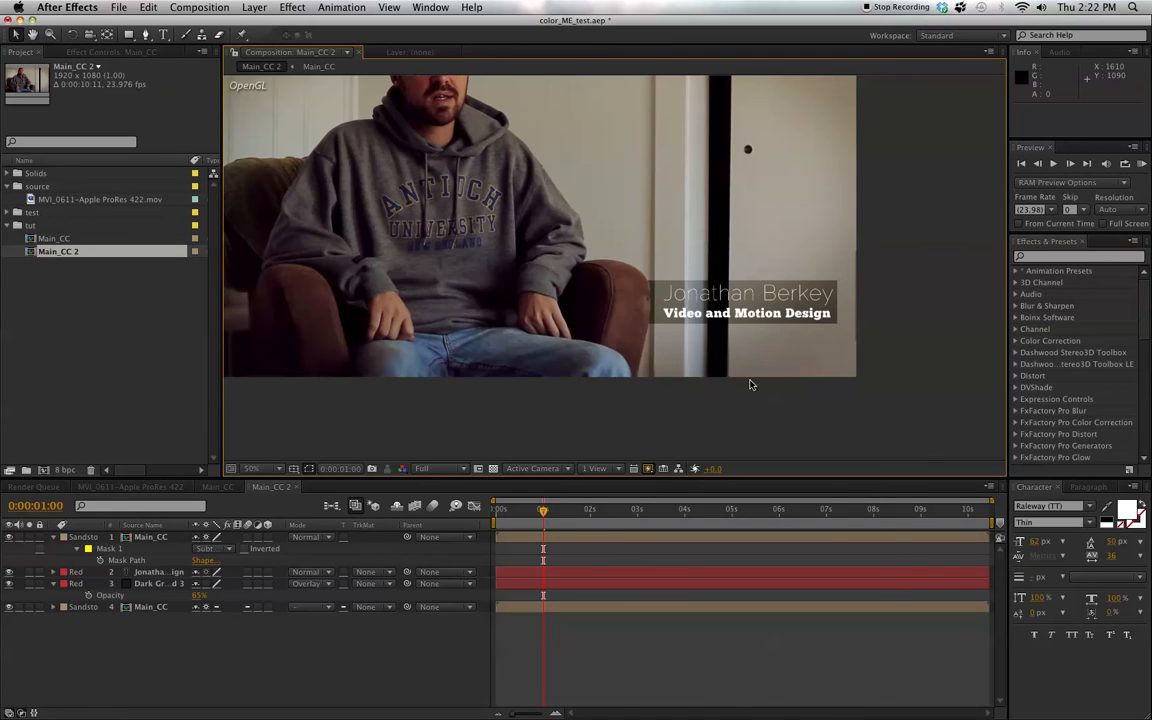
{"action": "key", "text": "period"}
{"action": "key", "text": "period"}
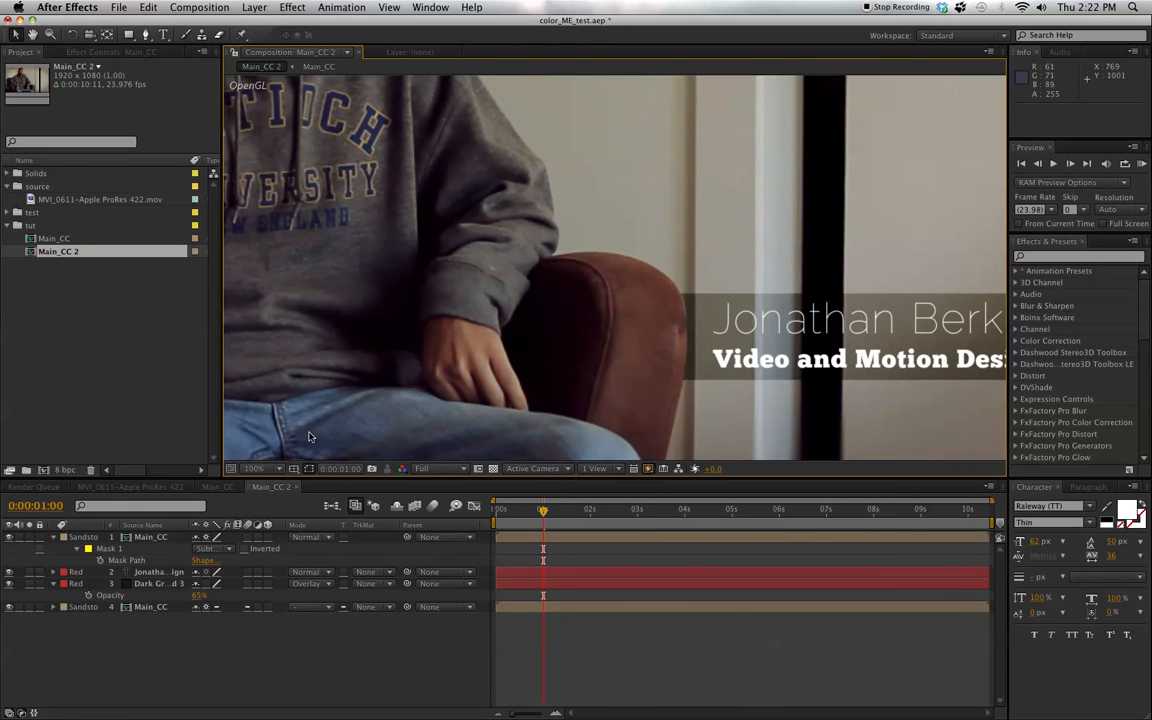
{"action": "left_click", "coordinate": [110, 549]}
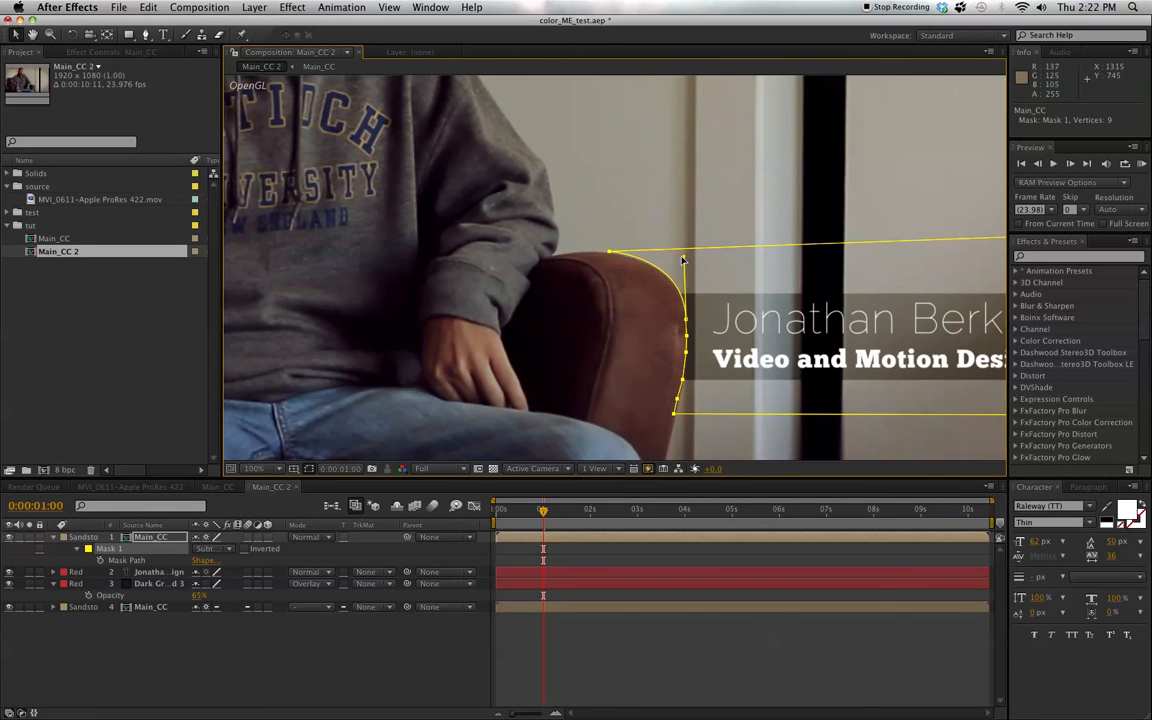
{"action": "left_click_drag", "start_coordinate": [683, 258], "coordinate": [679, 251]}
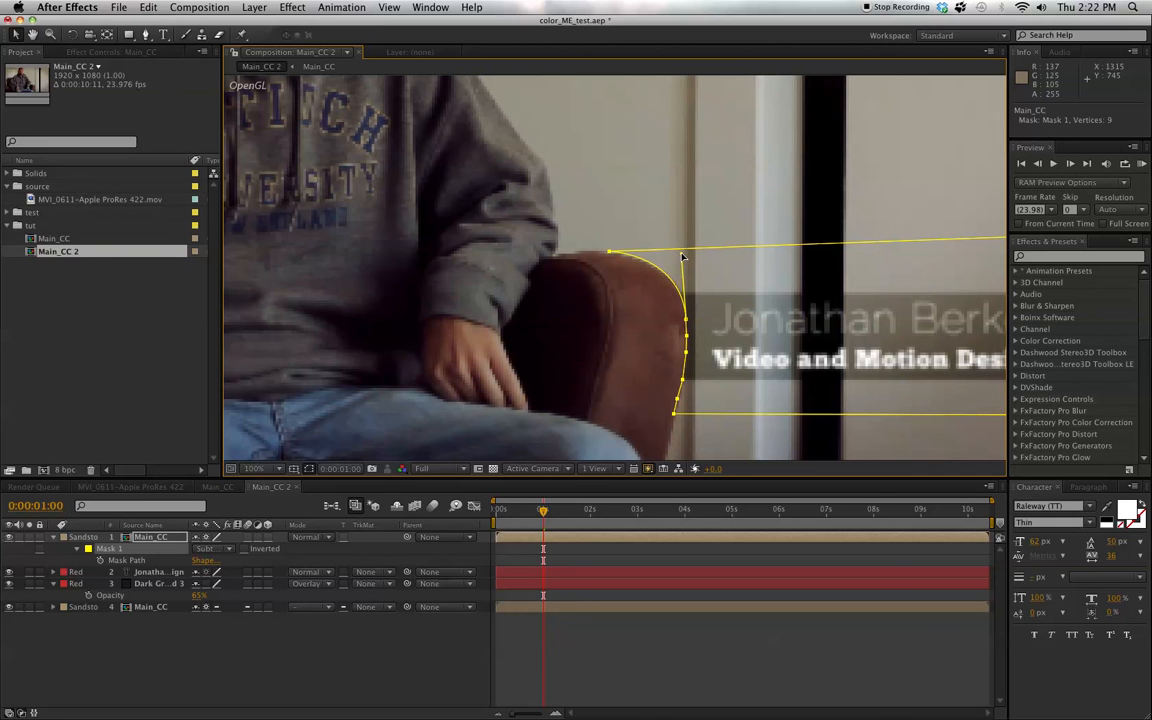
{"action": "left_click", "coordinate": [418, 641]}
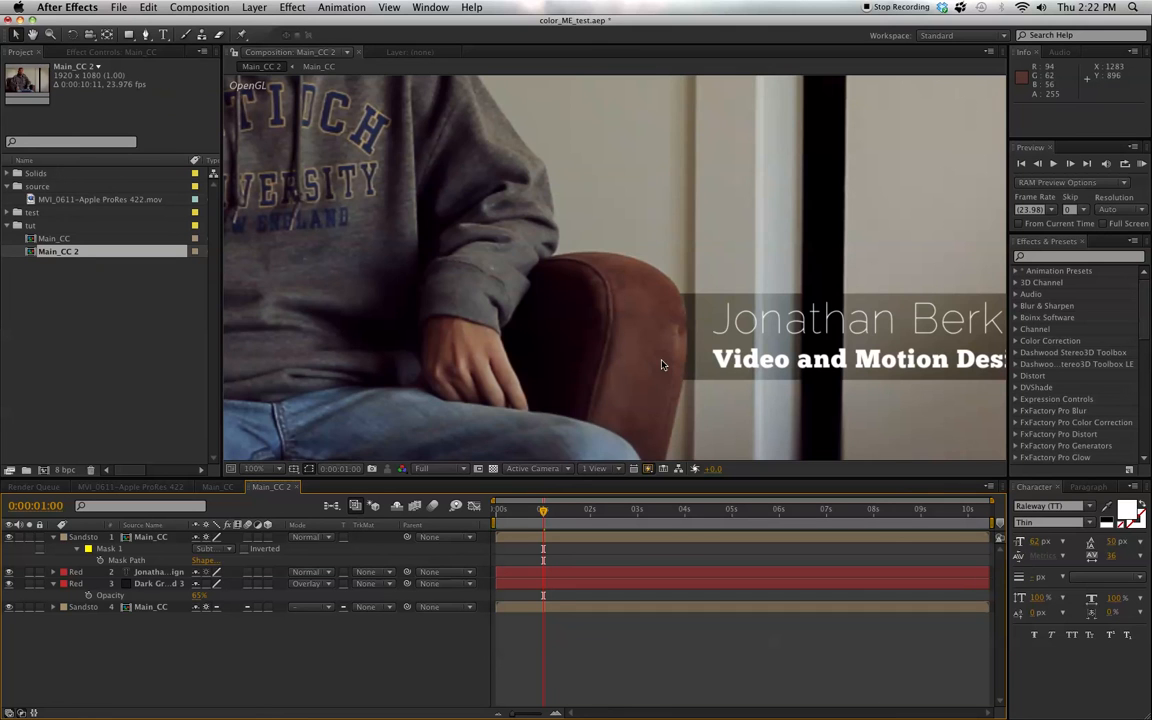
- Shift the title text and dark box layers together slightly left, to positions 1346, 856 and 962, 540
{"action": "key", "text": "comma"}
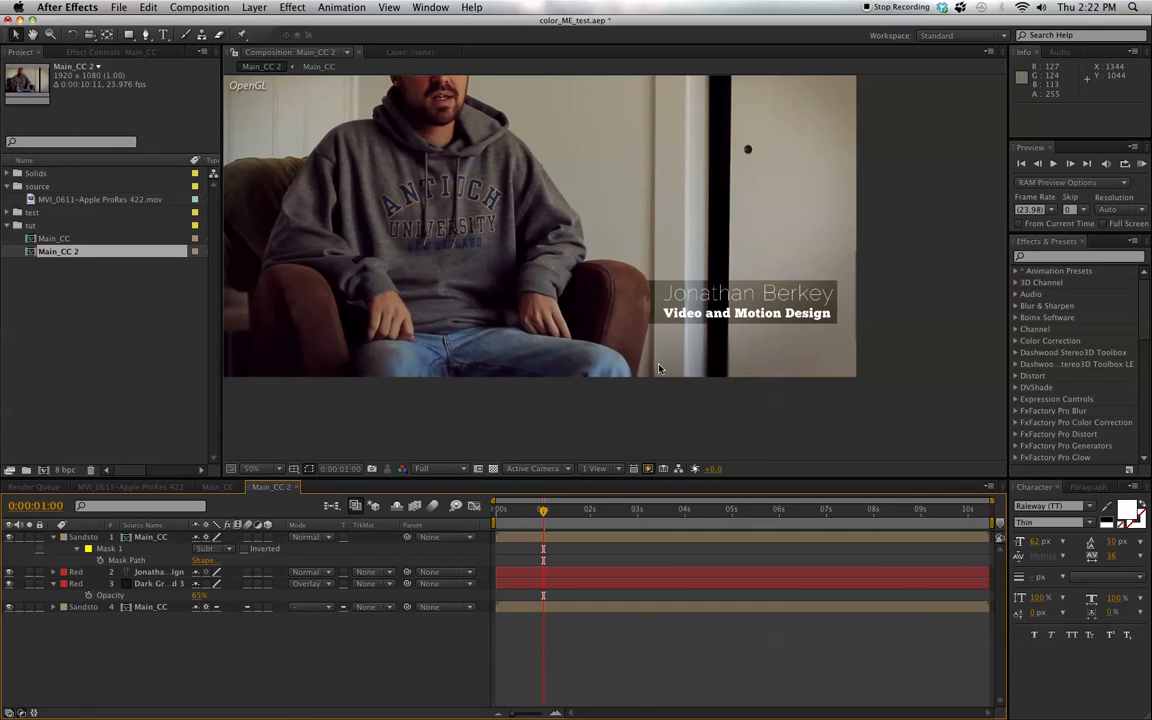
{"action": "left_click_drag", "start_coordinate": [617, 278], "coordinate": [696, 339]}
{"action": "key", "text": "v"}
{"action": "left_click", "coordinate": [160, 574]}
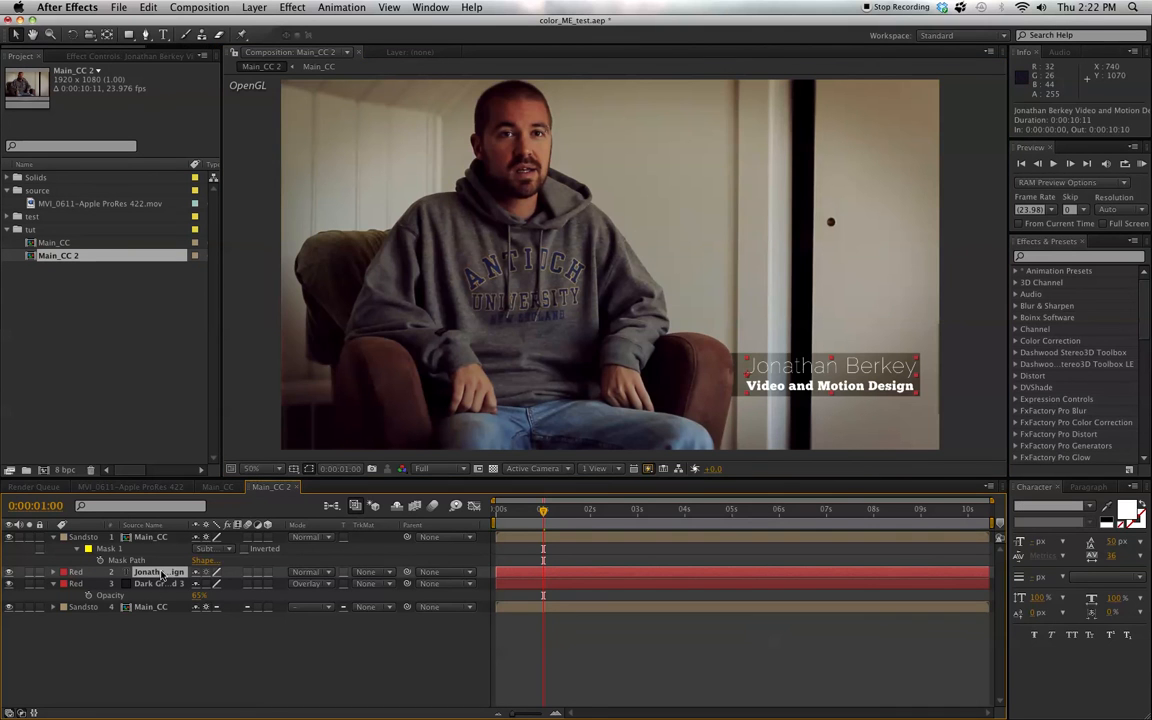
{"action": "left_click", "coordinate": [160, 583], "text": "shift"}
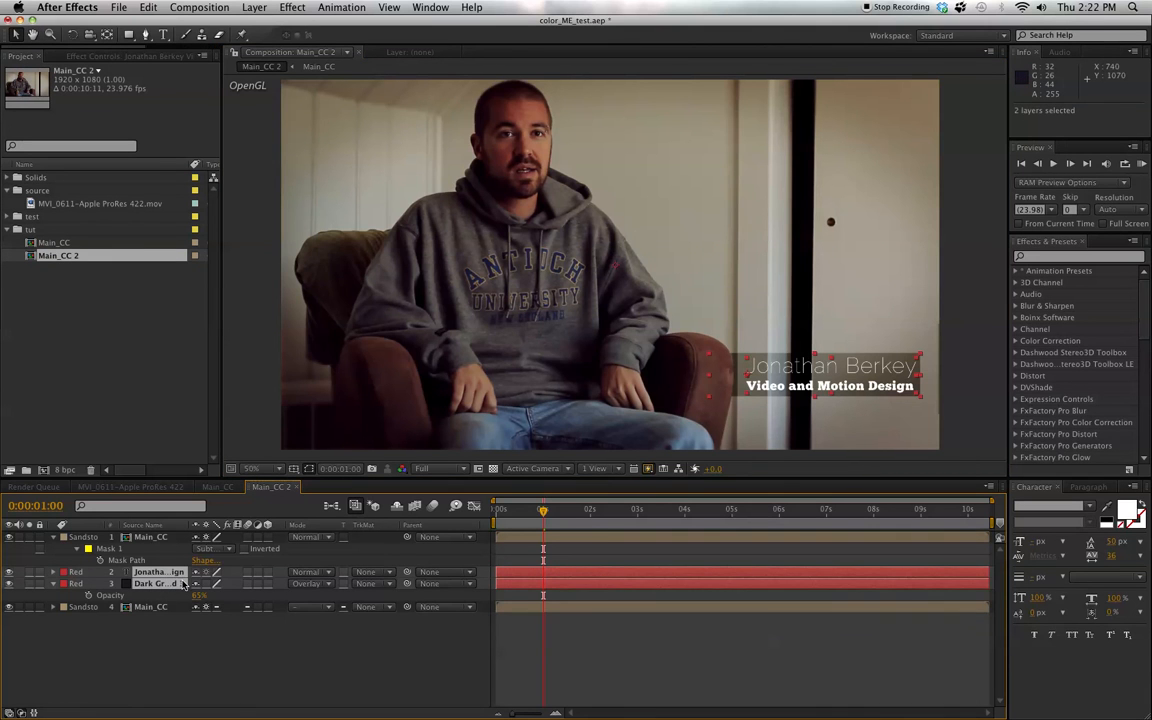
{"action": "key", "text": "p"}
{"action": "mouse_move", "coordinate": [203, 587]}
{"action": "left_mouse_down"}
{"action": "mouse_move", "coordinate": [48, 574]}
{"action": "mouse_move", "coordinate": [8, 583]}
{"action": "mouse_move", "coordinate": [207, 586]}
{"action": "left_mouse_up"}
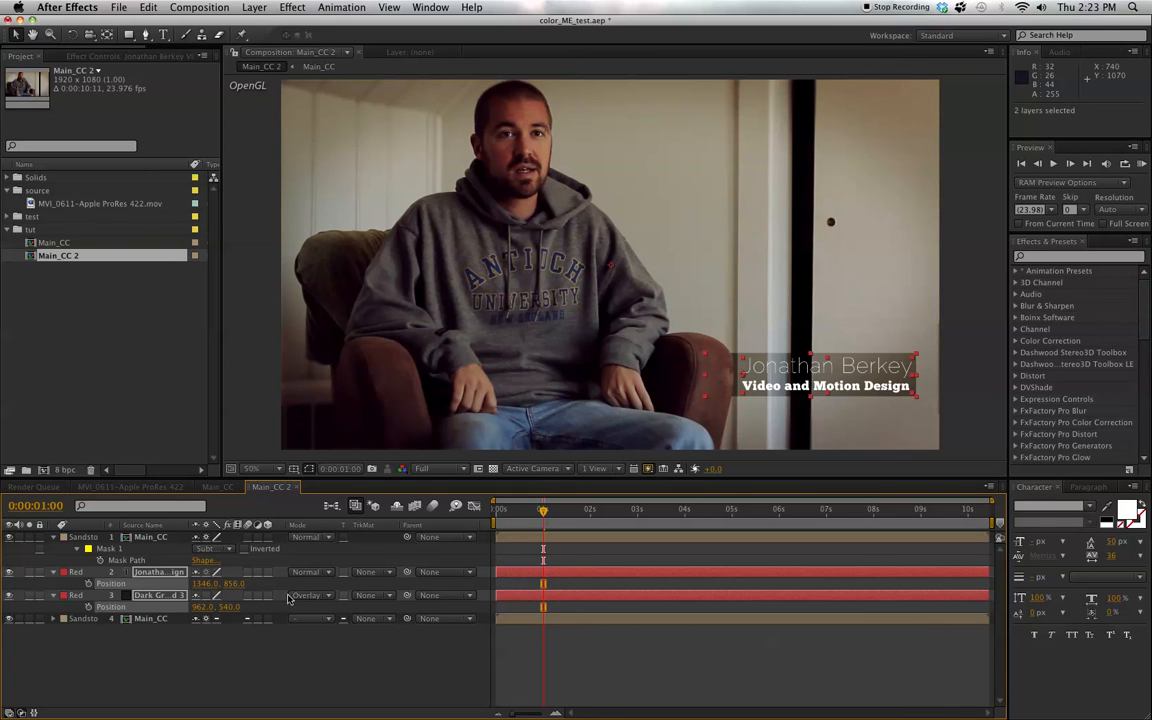
- Keyframe the current Position of the title text and dark box layers at 0:00:01:00 and 0:00:02:06
{"action": "left_click", "coordinate": [88, 584]}
{"action": "left_click", "coordinate": [88, 607]}
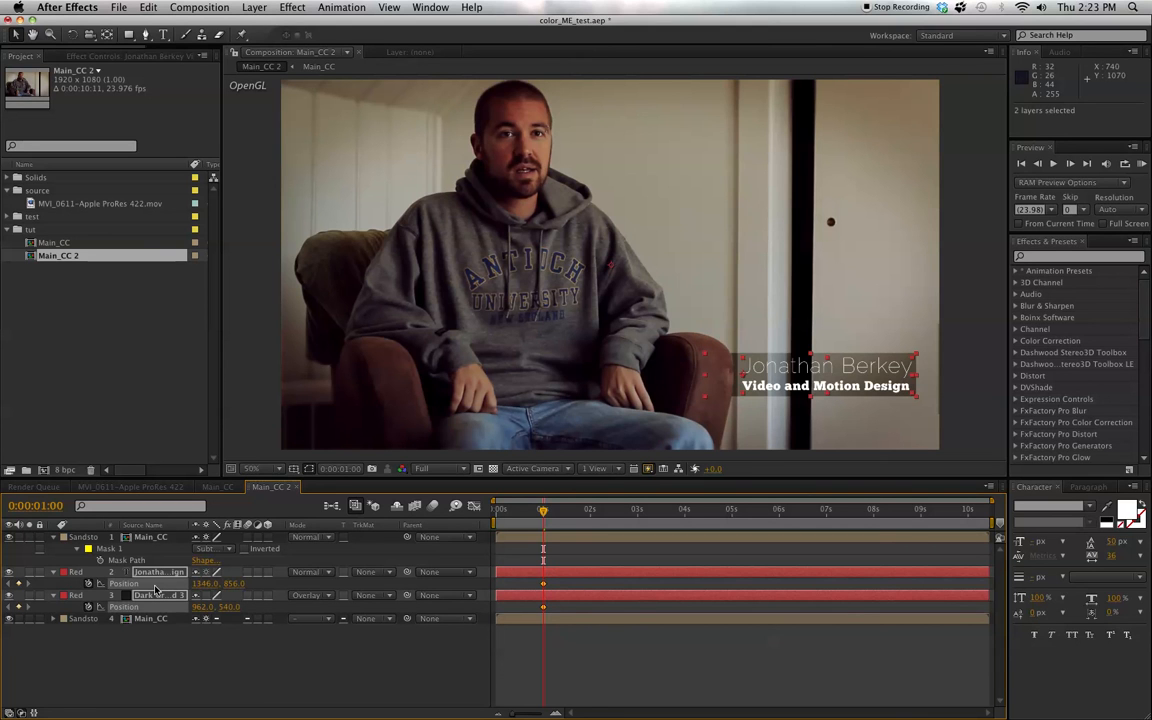
{"action": "key", "text": "shift+Page_Down"}
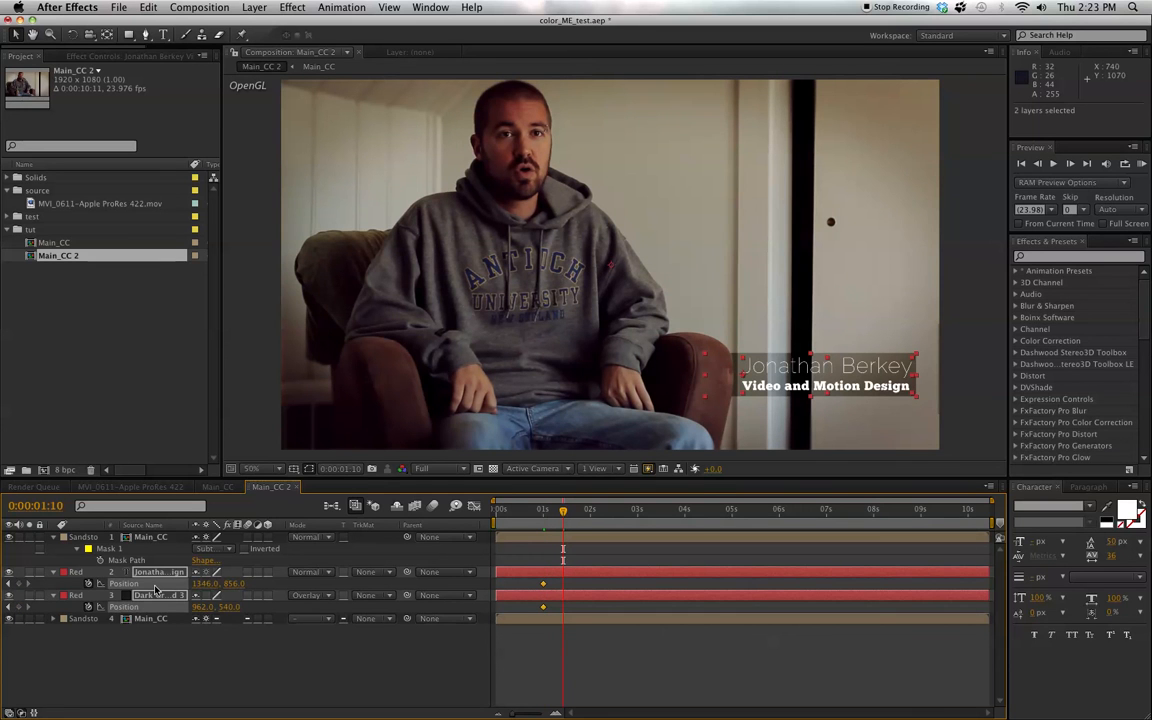
{"action": "key", "text": "space"}
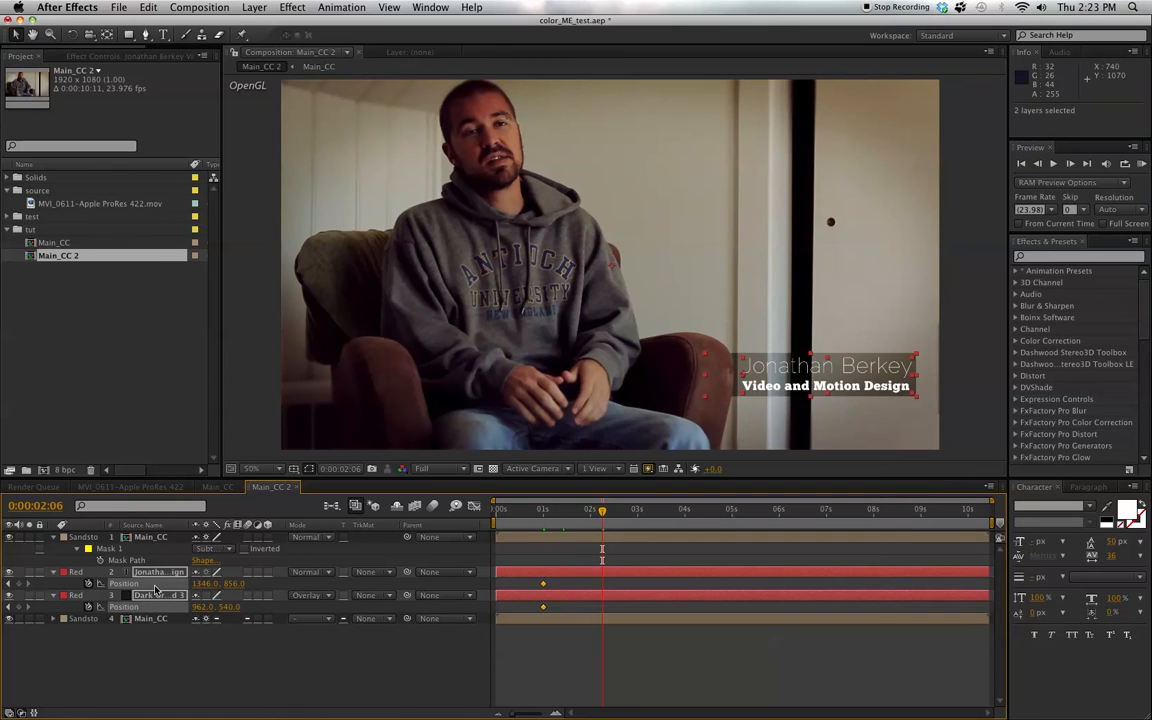
{"action": "left_click", "coordinate": [18, 583]}
{"action": "left_click", "coordinate": [18, 606]}
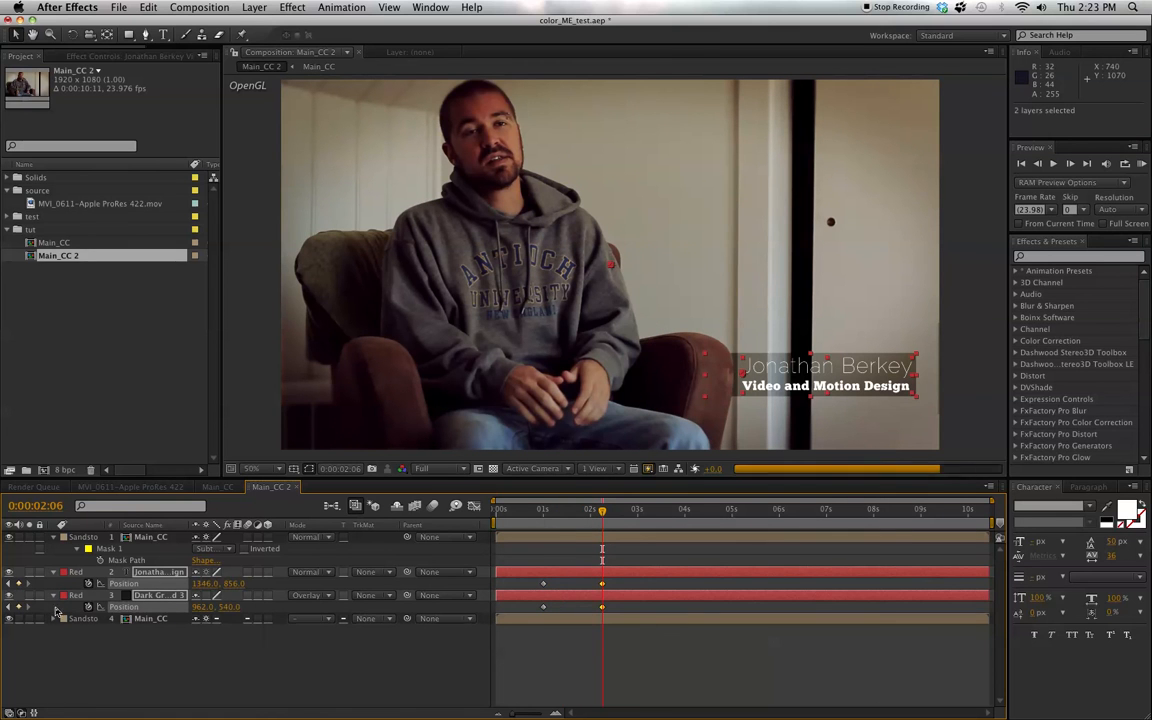
- At 0:00:01:00, move the title text to 752, 856 and the dark box to 368, 540, hidden behind the armrest
{"action": "left_click", "coordinate": [8, 584]}
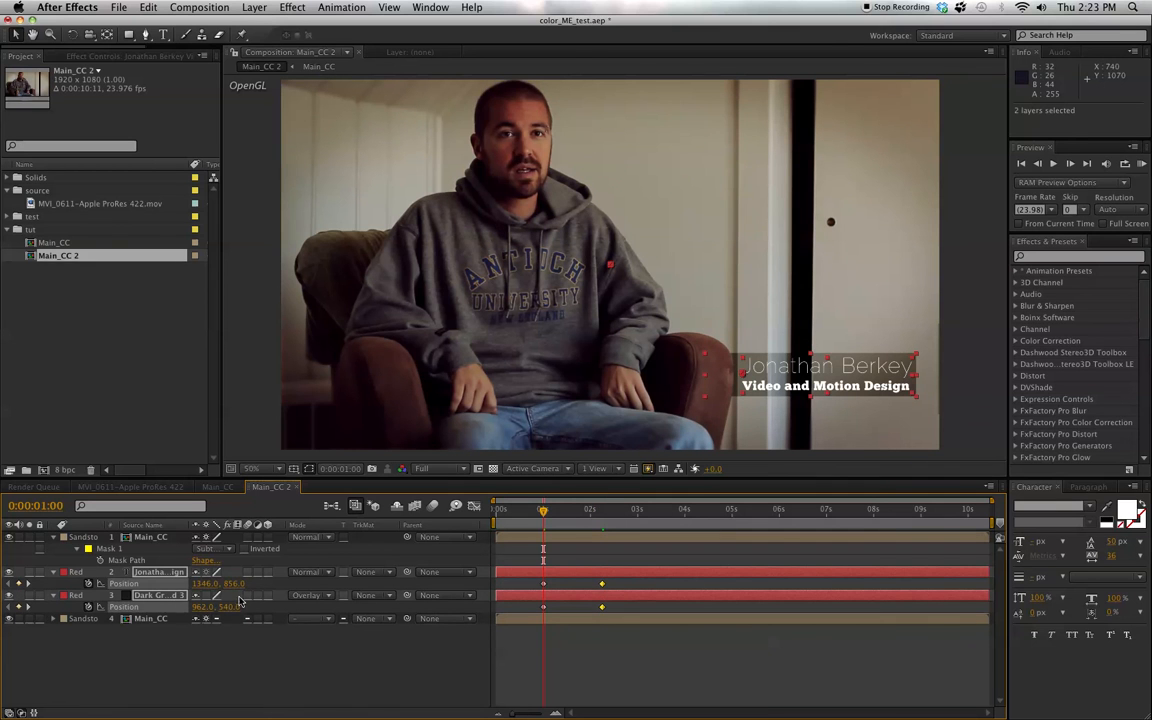
{"action": "left_click_drag", "start_coordinate": [200, 583], "coordinate": [2, 565]}
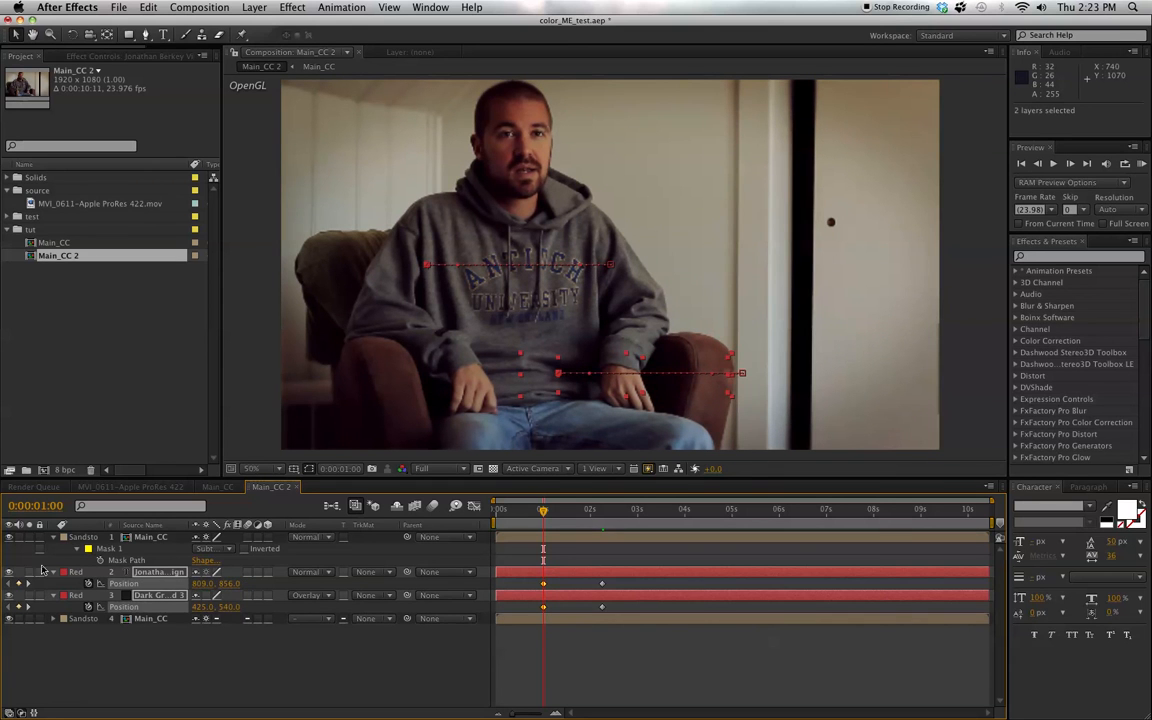
{"action": "left_click_drag", "start_coordinate": [202, 585], "coordinate": [156, 583]}
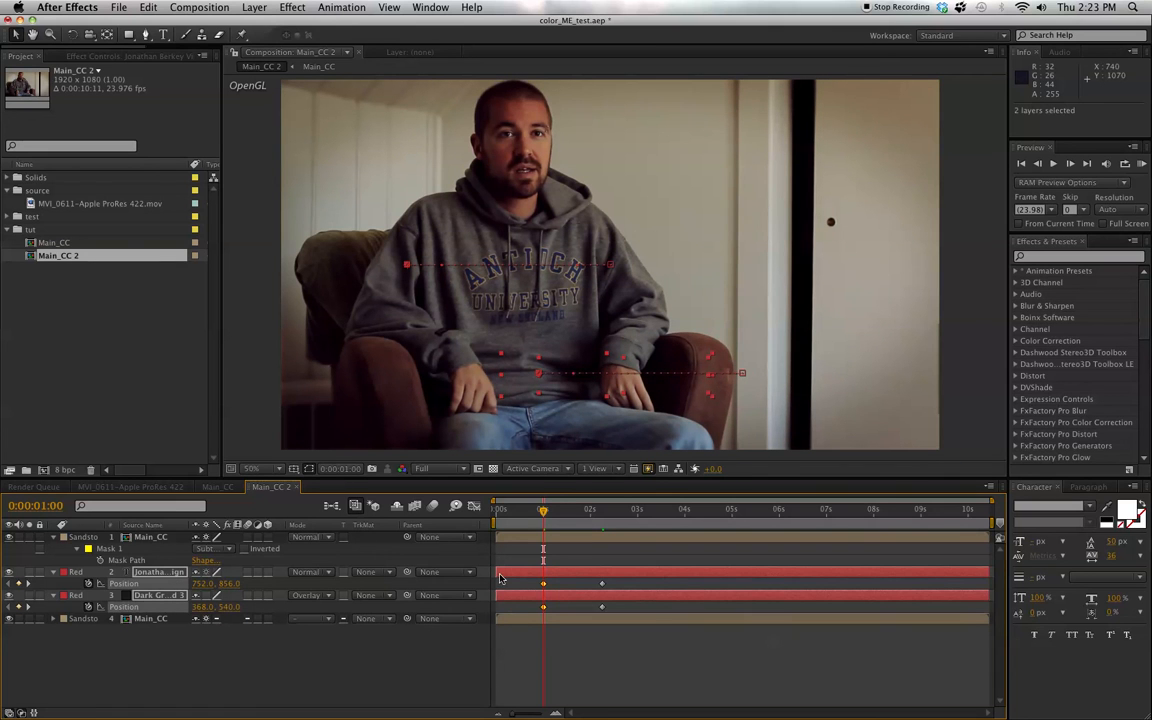
- Apply Easy Ease to all four Position keyframes of the title text and dark box layers
{"action": "left_click_drag", "start_coordinate": [533, 580], "coordinate": [606, 614]}
{"action": "right_click", "coordinate": [605, 612]}
{"action": "mouse_move", "coordinate": [661, 703]}
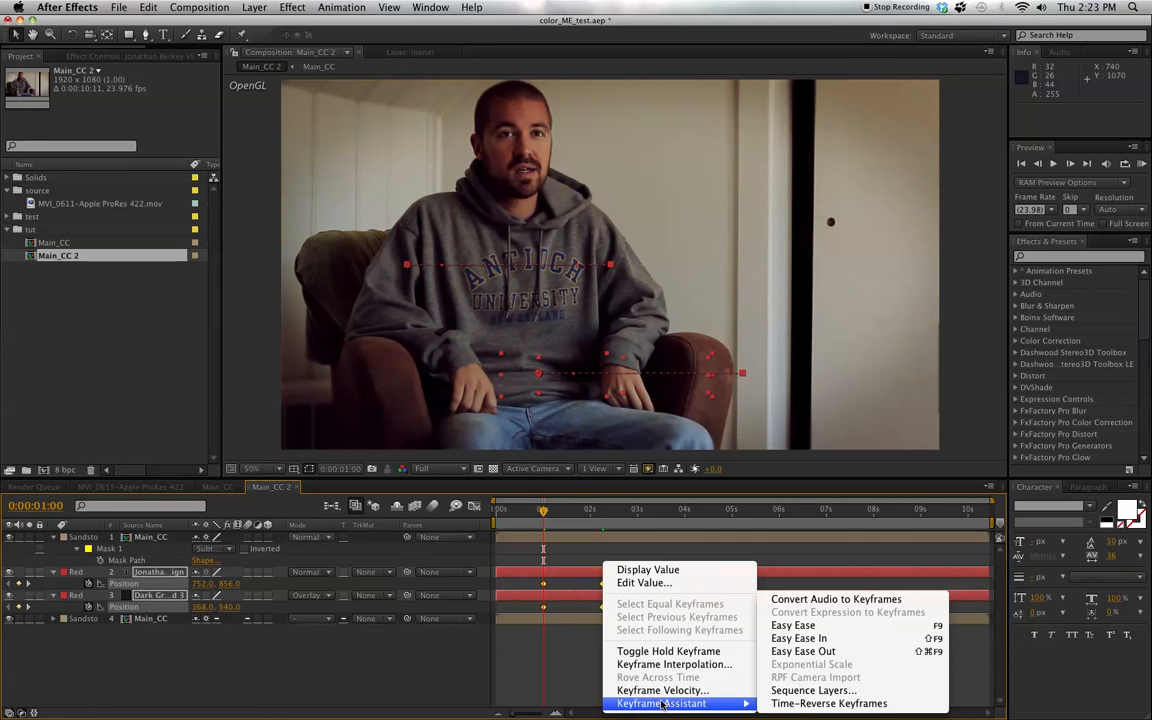
{"action": "left_click", "coordinate": [802, 627]}
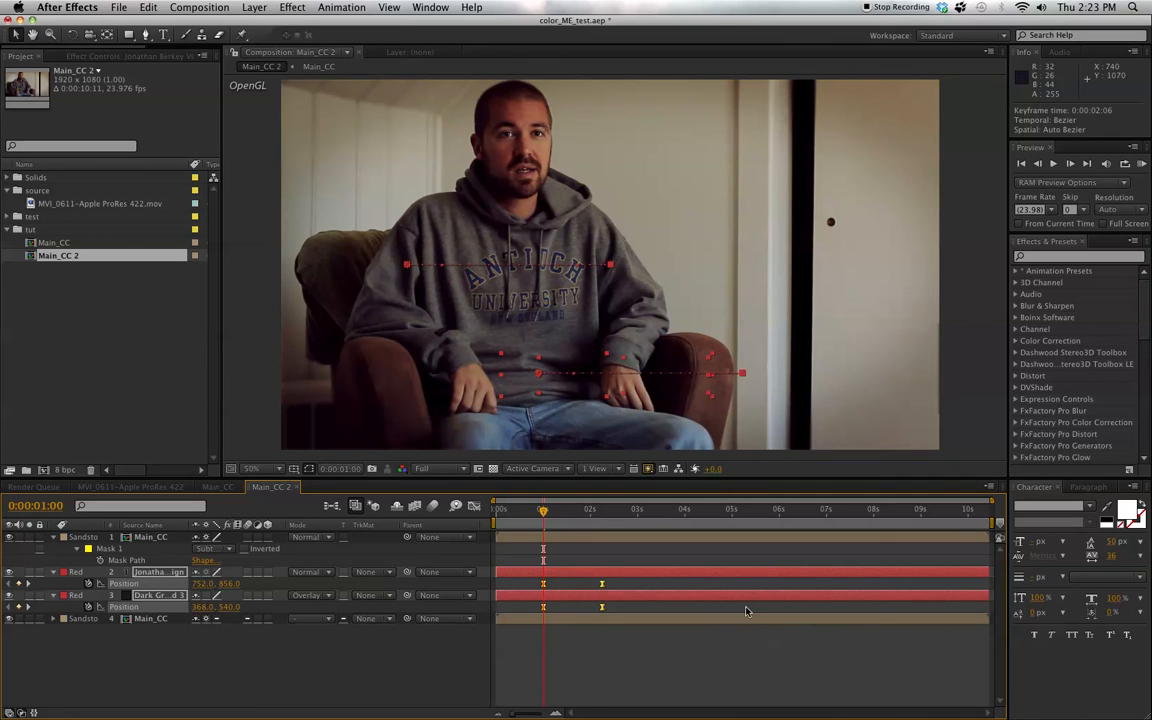
{"action": "left_click", "coordinate": [253, 660]}
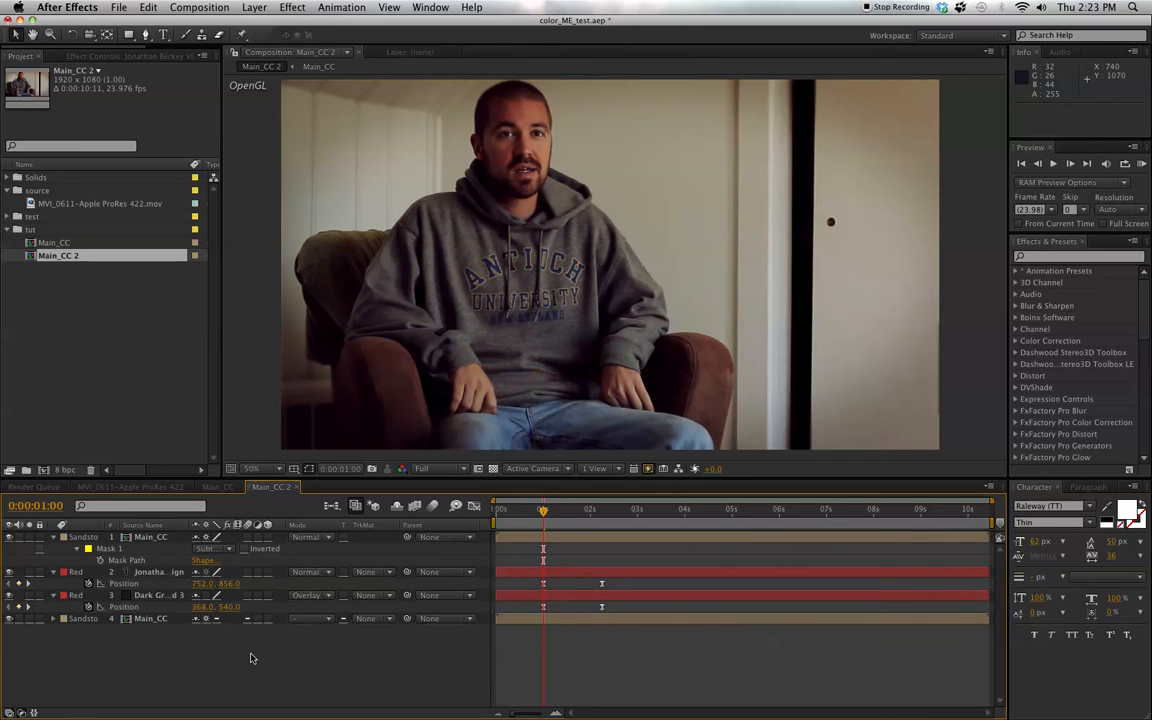
- Enable motion blur for the title text and dark box layers and the composition, and preview the slide-in around 0:00:01:19
{"action": "left_click", "coordinate": [248, 572]}
{"action": "left_click", "coordinate": [248, 595]}
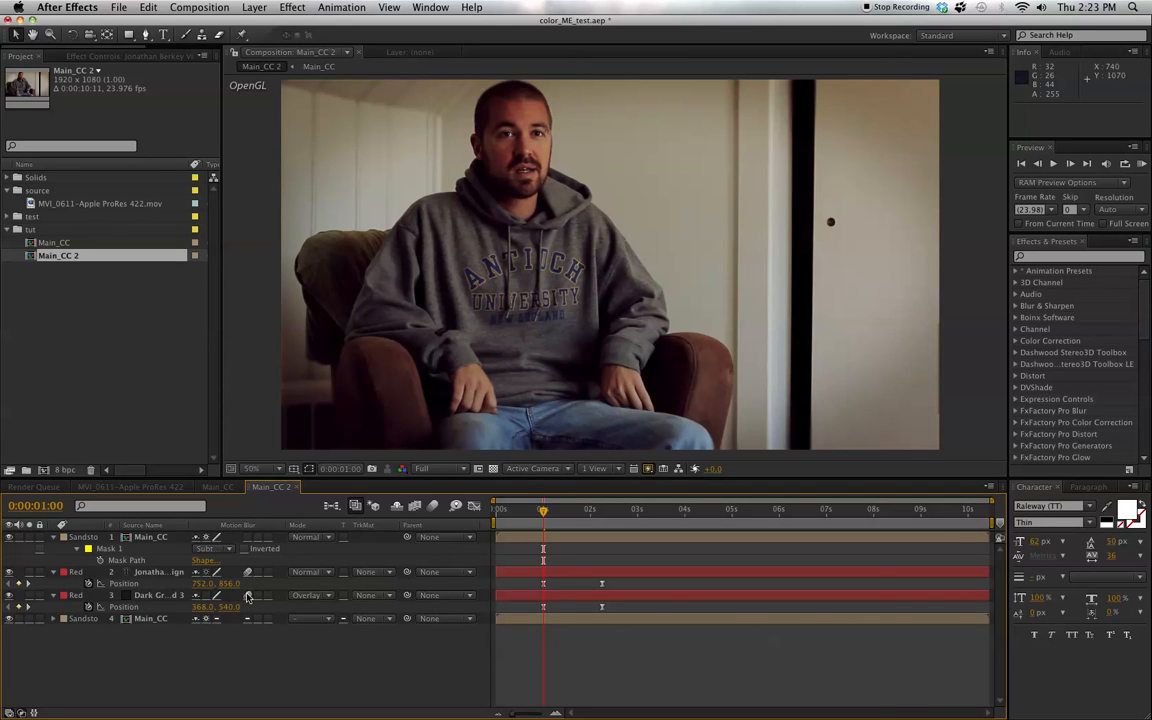
{"action": "left_click", "coordinate": [433, 507]}
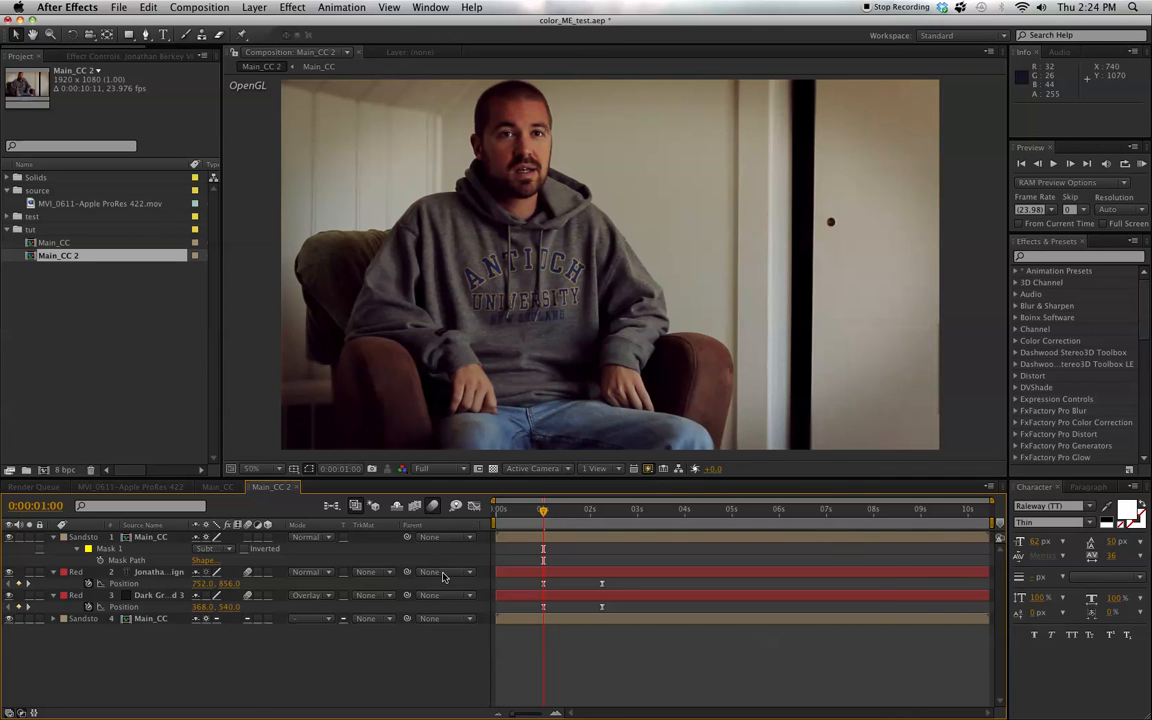
{"action": "mouse_move", "coordinate": [544, 511]}
{"action": "left_mouse_down"}
{"action": "mouse_move", "coordinate": [608, 512]}
{"action": "mouse_move", "coordinate": [540, 514]}
{"action": "left_mouse_up"}
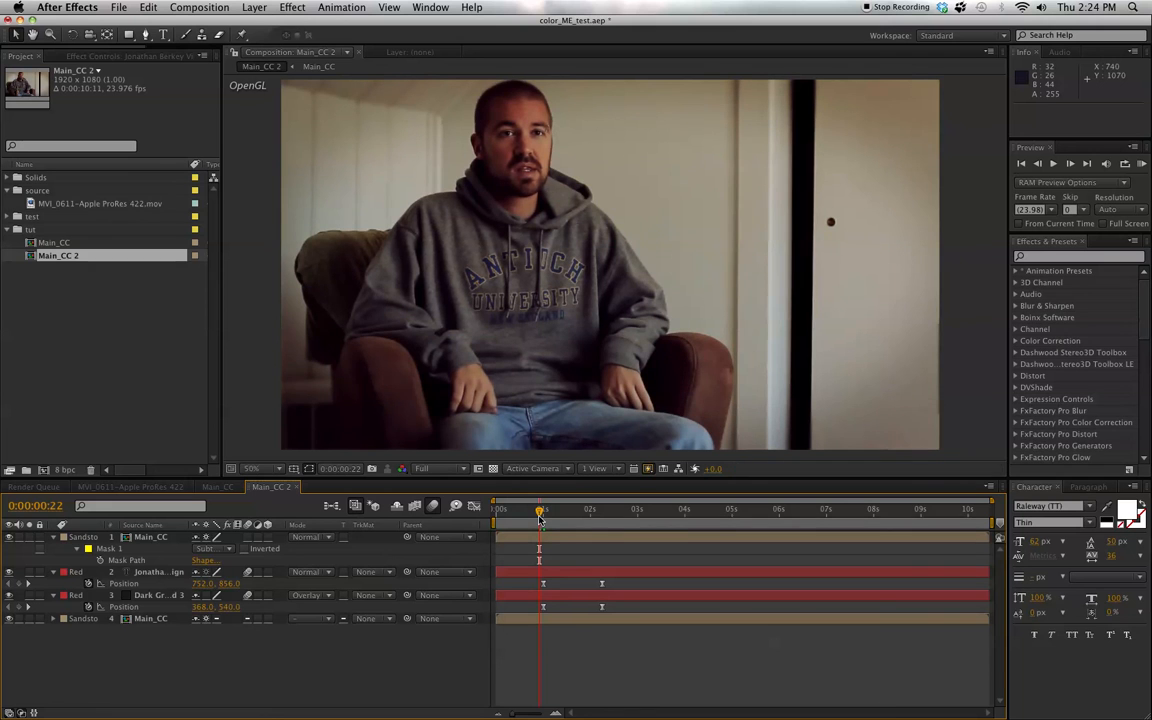
{"action": "left_click", "coordinate": [580, 510]}
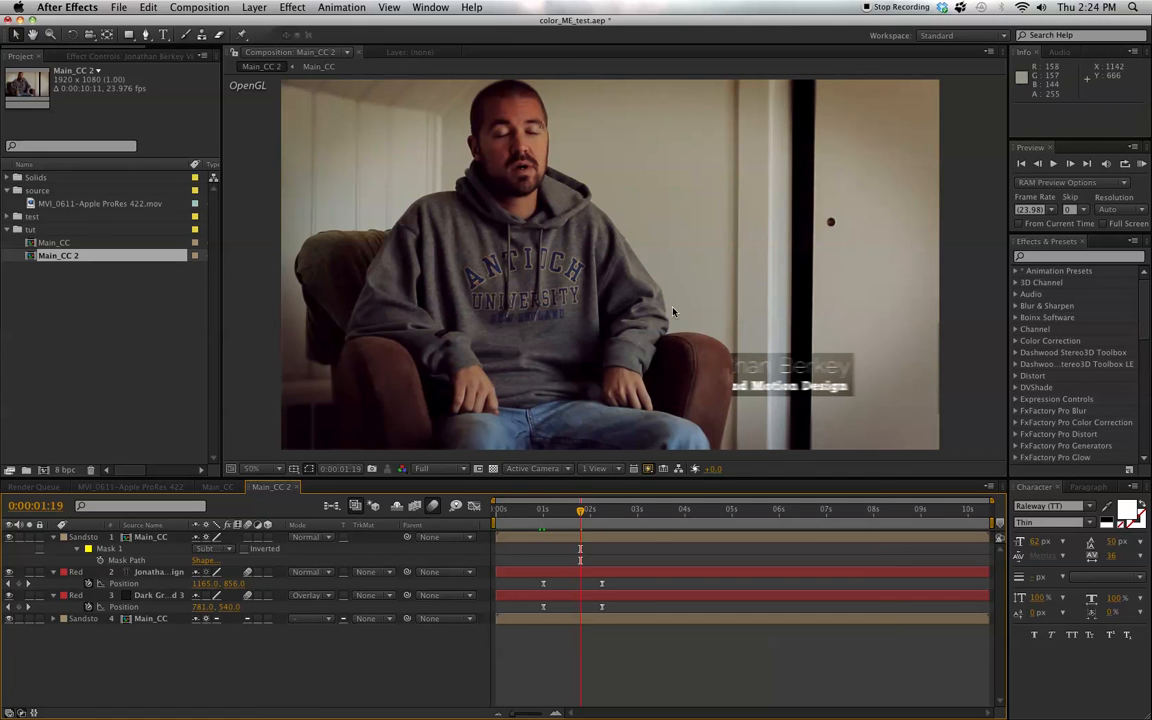
- Add Position keyframes at 0:00:08:00 on the title text and dark box layers to hold their on-screen placement
{"action": "left_click_drag", "start_coordinate": [583, 514], "coordinate": [873, 525]}
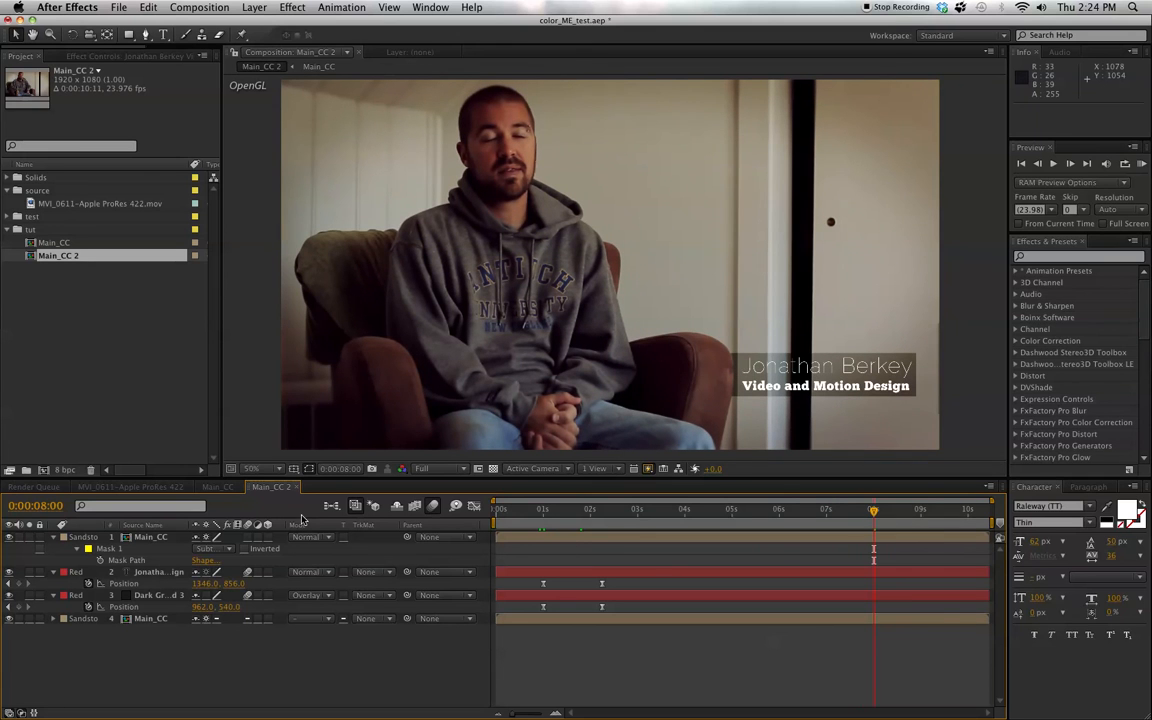
{"action": "left_click", "coordinate": [19, 584]}
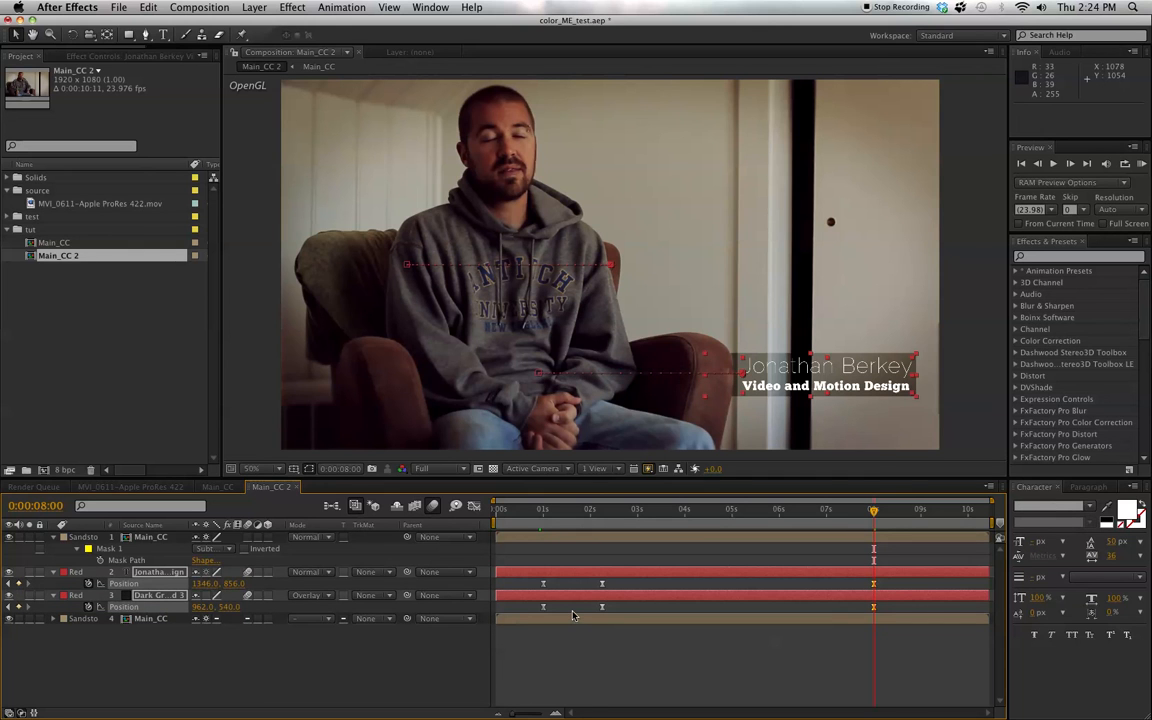
- Copy each layer's 0:00:01:00 Position keyframe to 0:00:09:06 so the title and box slide back behind the armrest, and scrub the exit
{"action": "key", "text": "KP_0"}
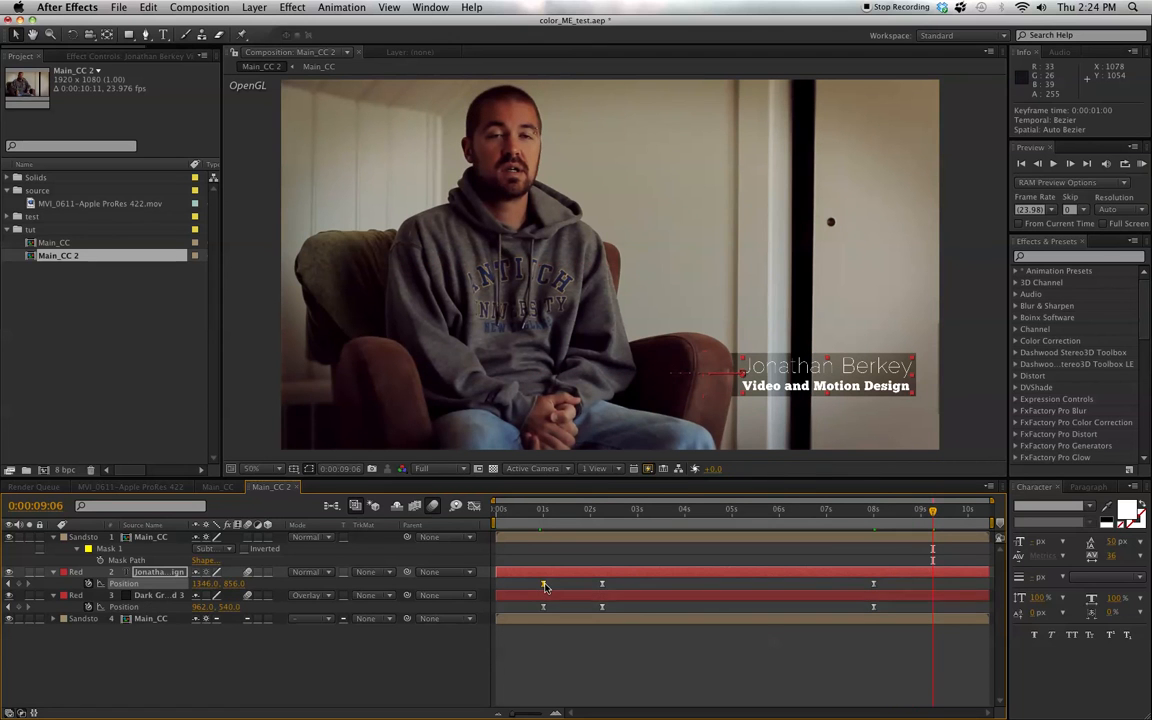
{"action": "left_click", "coordinate": [543, 584]}
{"action": "key", "text": "cmd+c"}
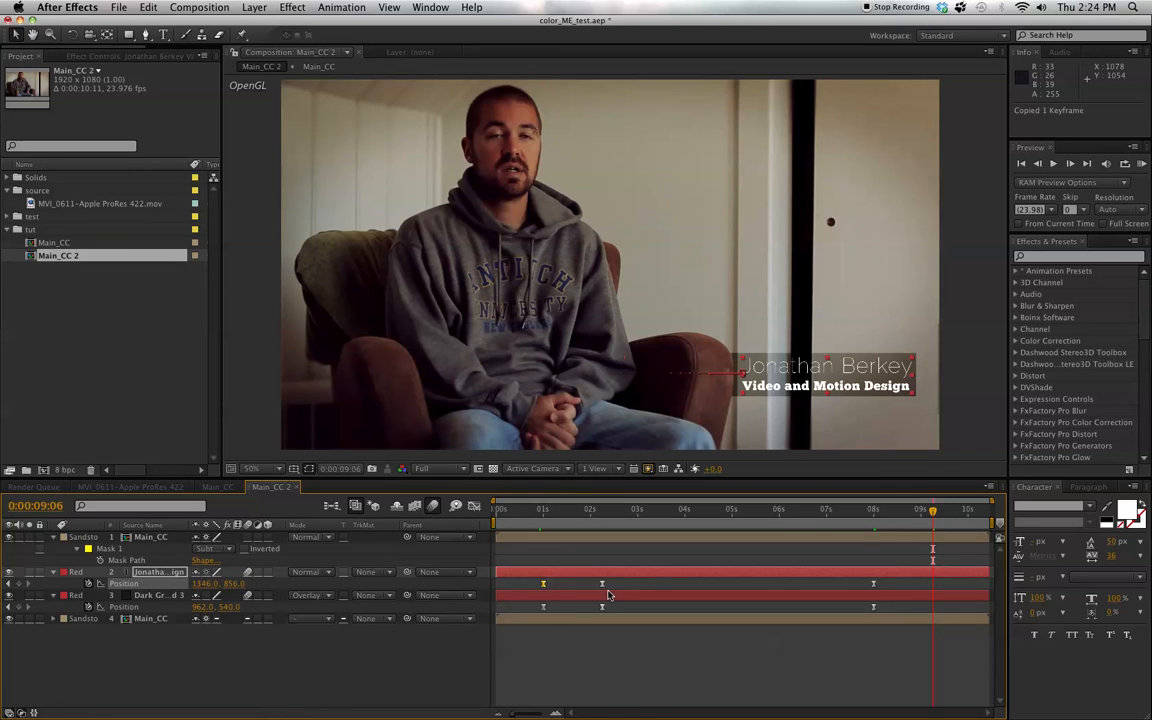
{"action": "key", "text": "cmd+v"}
{"action": "left_click", "coordinate": [543, 607]}
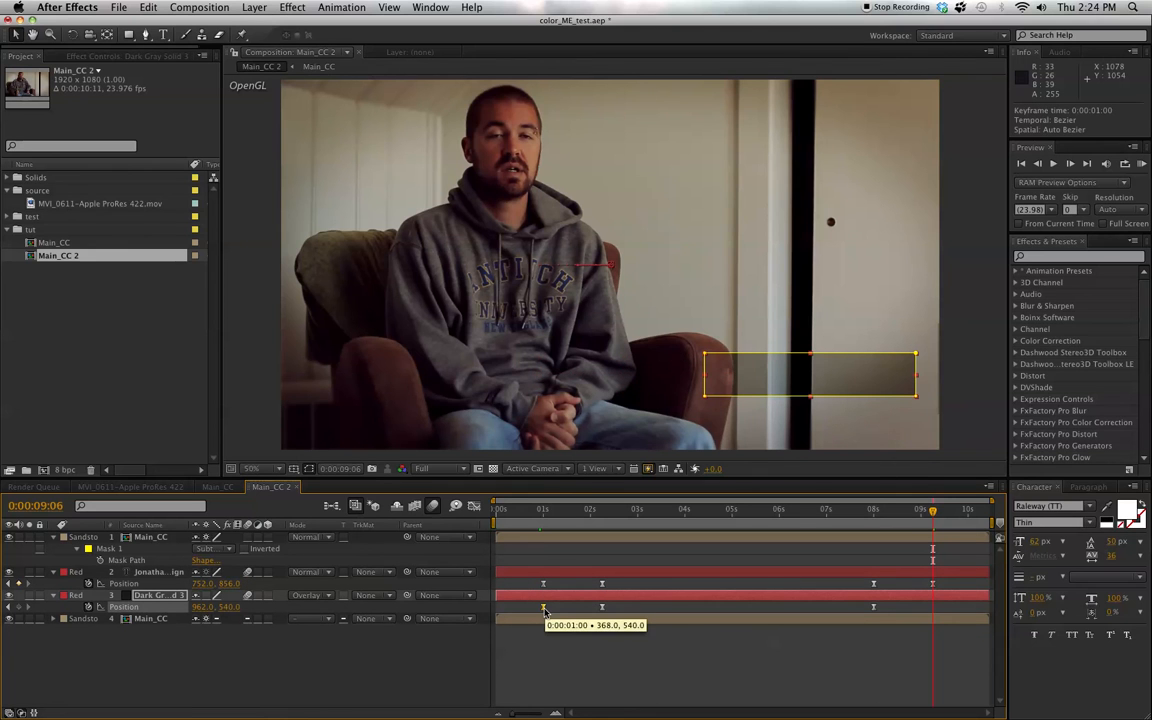
{"action": "key", "text": "super+c"}
{"action": "key", "text": "super+v"}
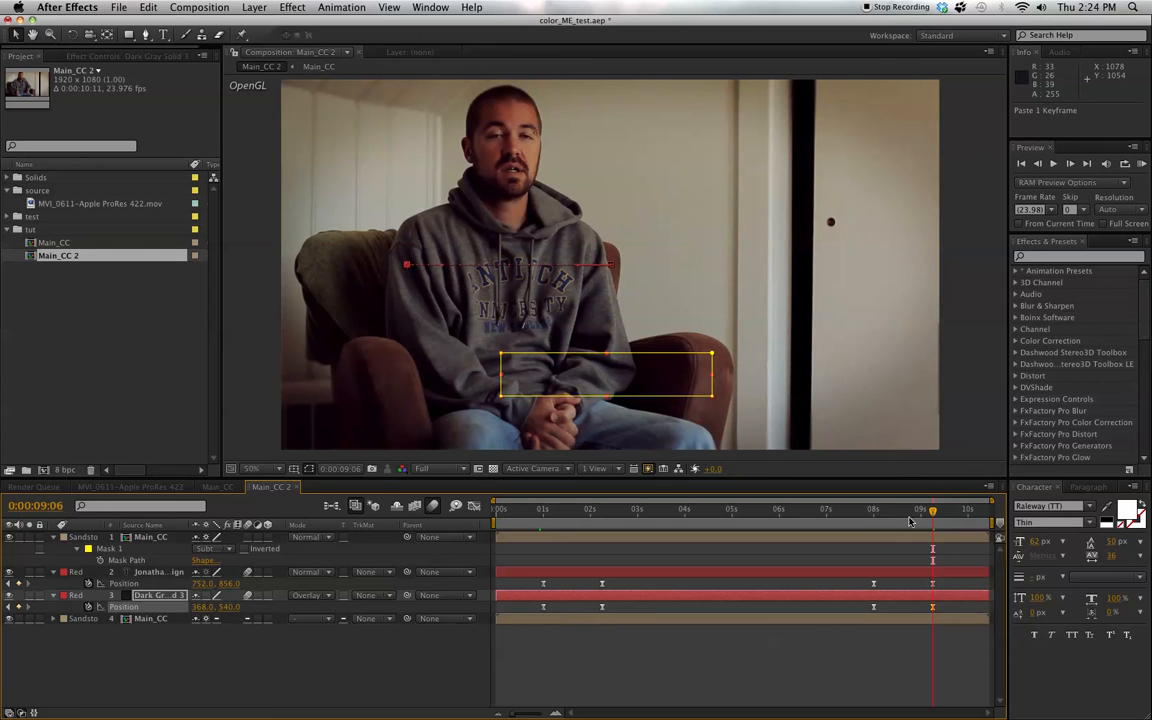
{"action": "left_click_drag", "start_coordinate": [930, 513], "coordinate": [836, 513]}
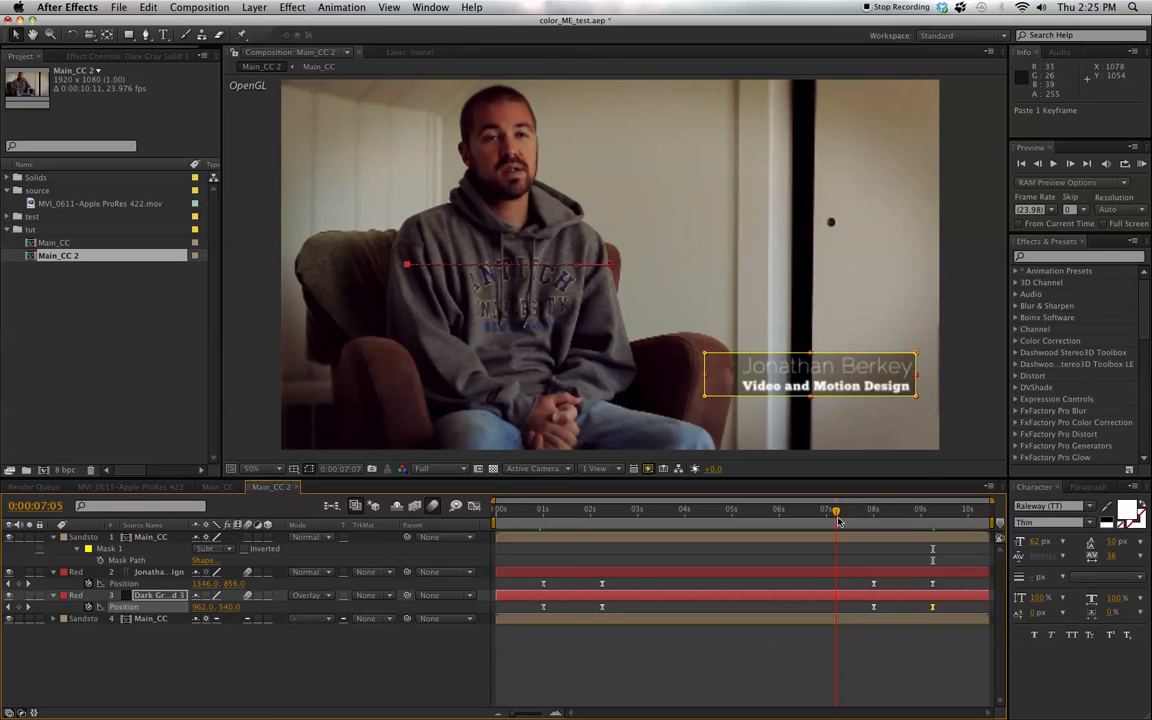
- Deselect all layers and scrub the timeline to review the title's slide-in from behind the armrest and its hold on screen
{"action": "left_click", "coordinate": [350, 665]}
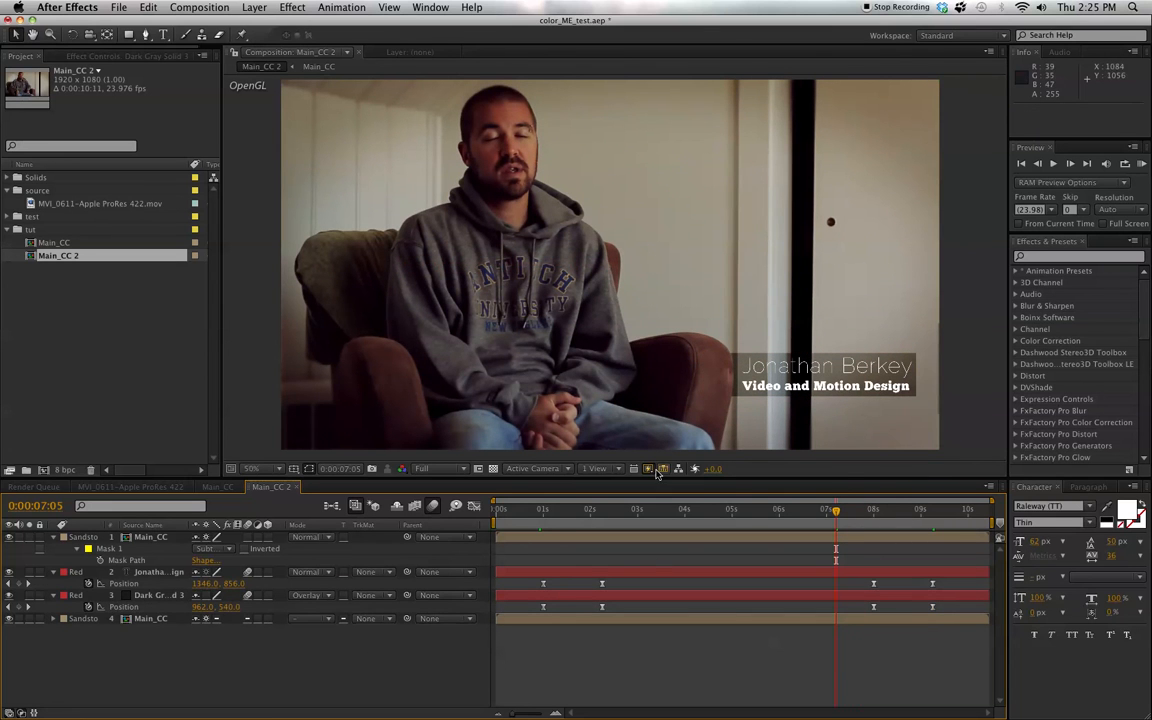
{"action": "left_click", "coordinate": [670, 512]}
{"action": "mouse_move", "coordinate": [670, 513]}
{"action": "left_mouse_down"}
{"action": "mouse_move", "coordinate": [640, 513]}
{"action": "mouse_move", "coordinate": [660, 513]}
{"action": "left_mouse_up"}
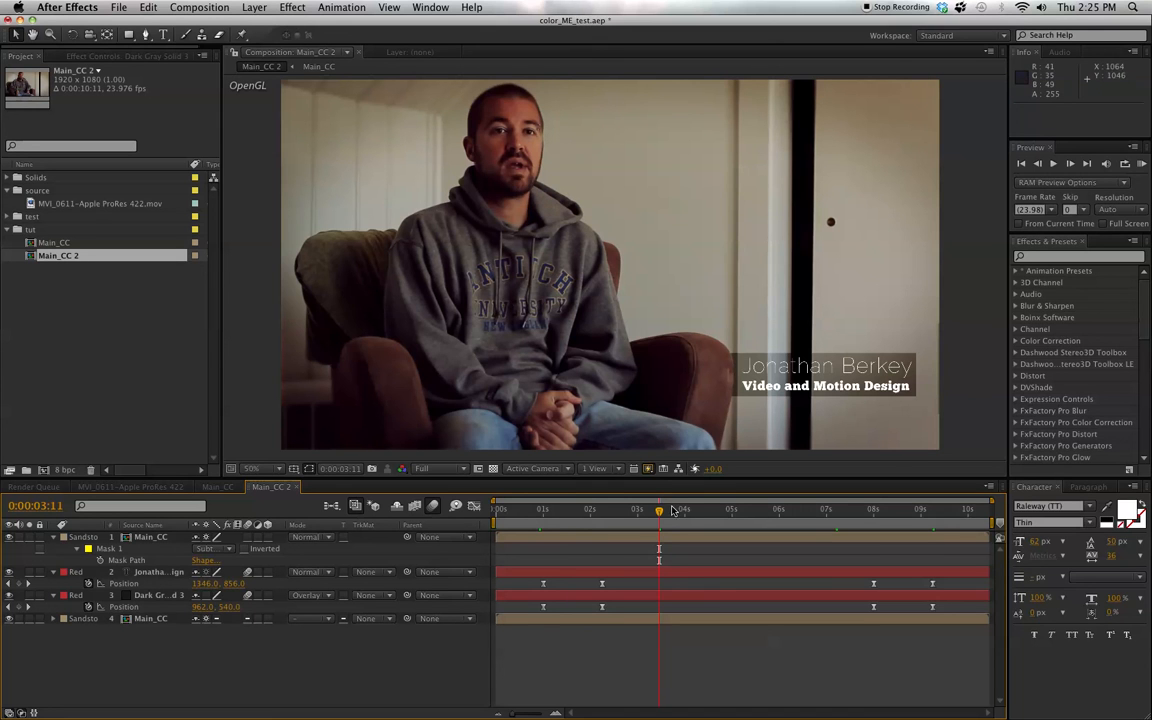
{"action": "left_click_drag", "start_coordinate": [659, 516], "coordinate": [671, 516]}
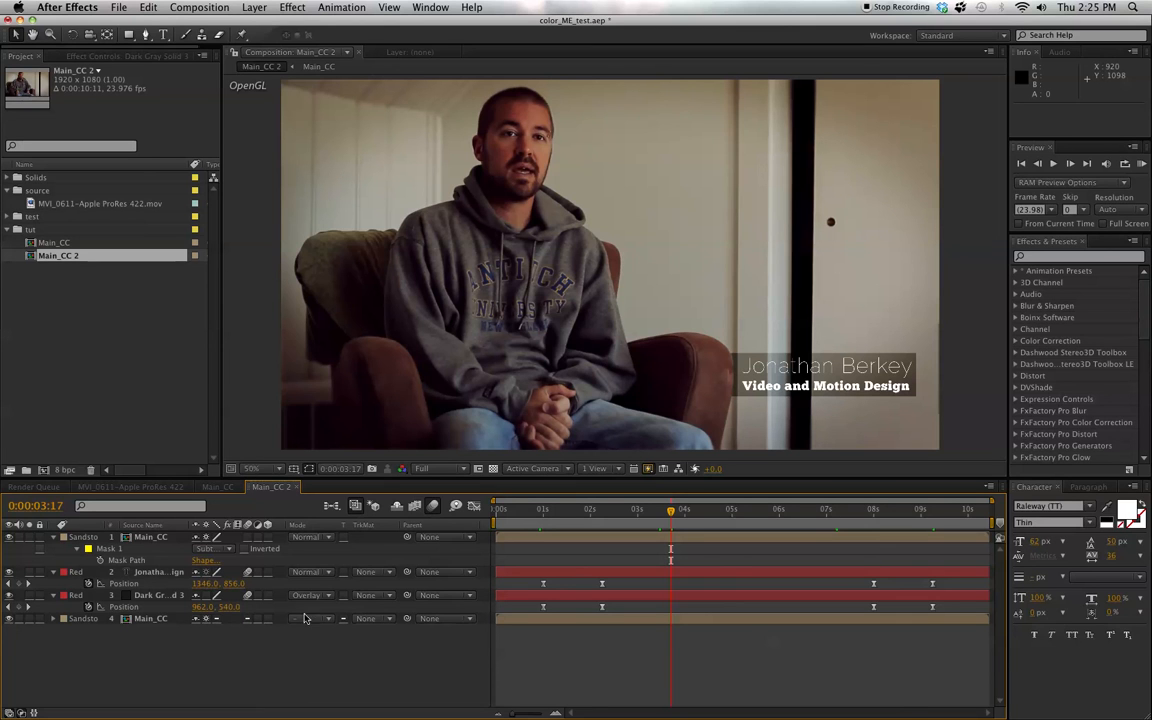
{"action": "left_click", "coordinate": [547, 511]}
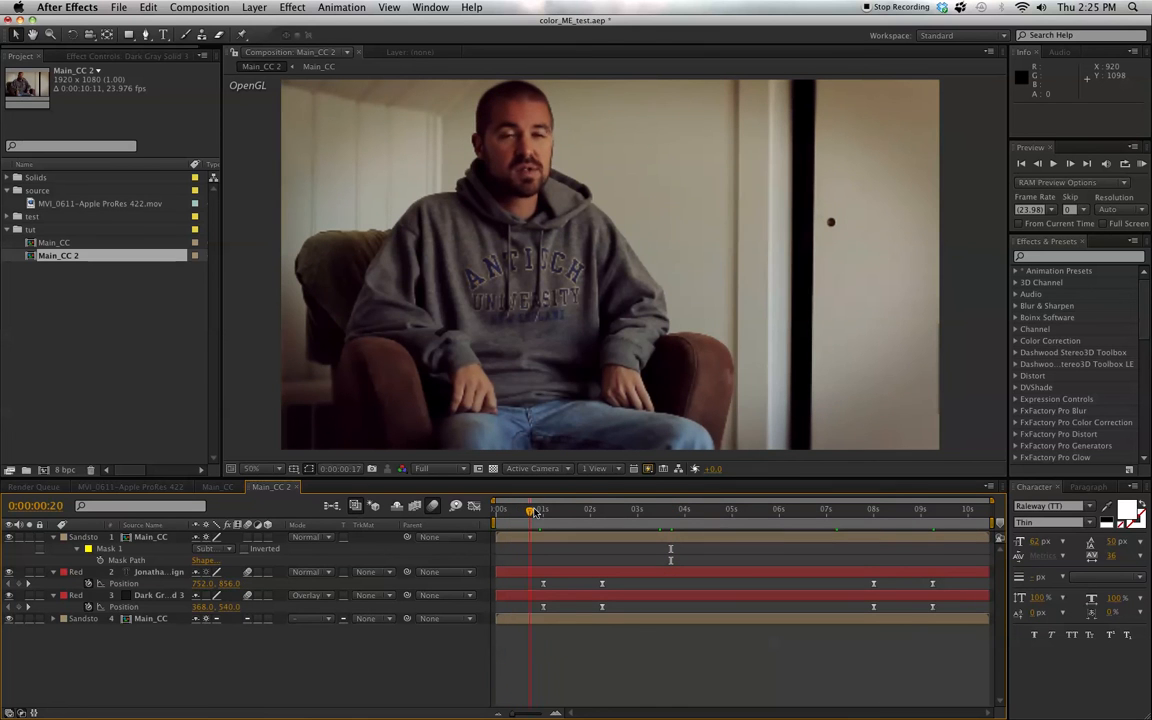
{"action": "left_click_drag", "start_coordinate": [547, 511], "coordinate": [625, 511]}
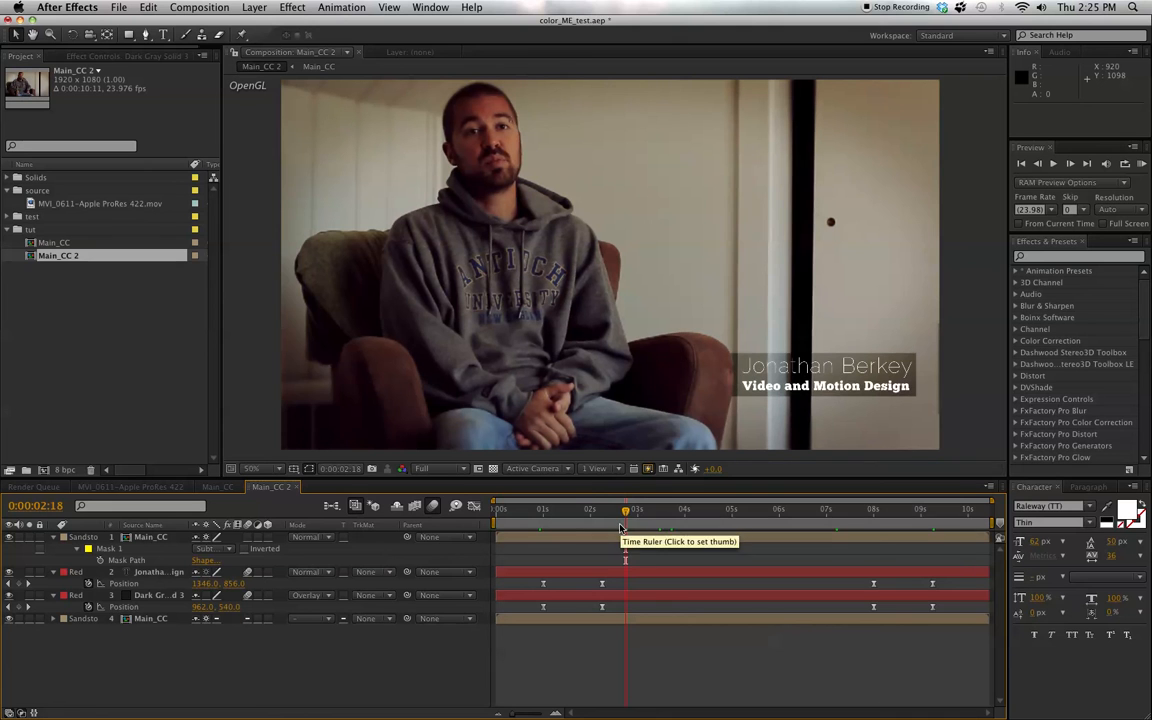
{"action": "left_click_drag", "start_coordinate": [625, 511], "coordinate": [731, 524]}
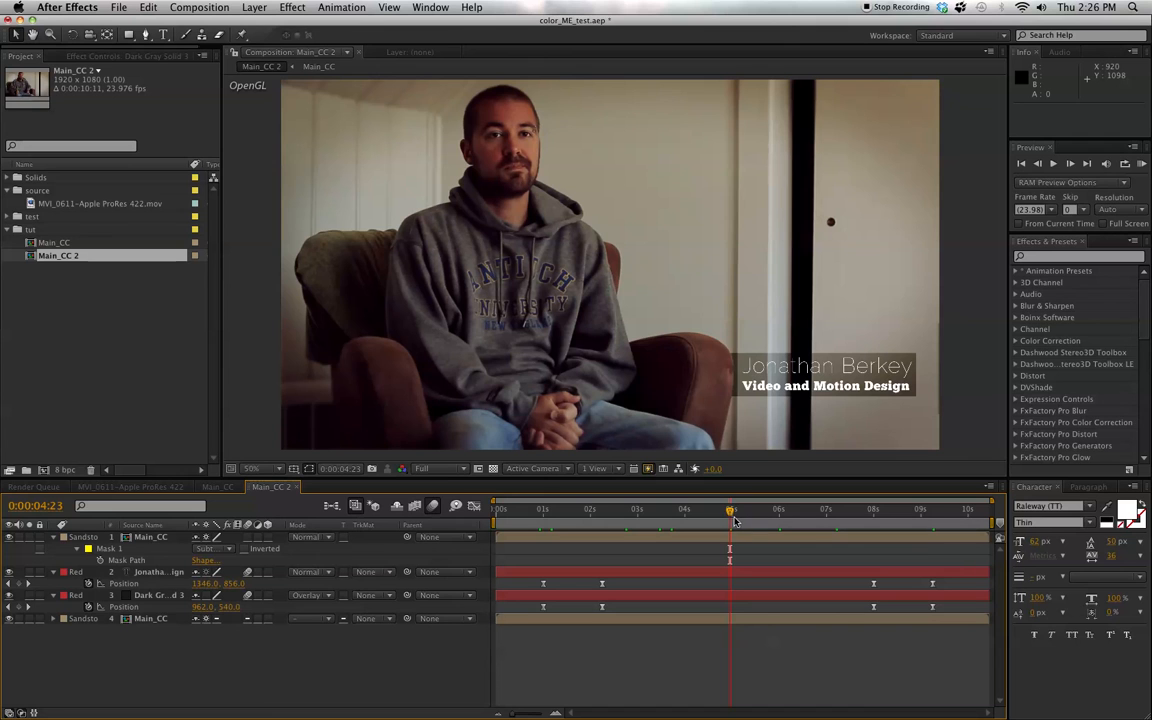